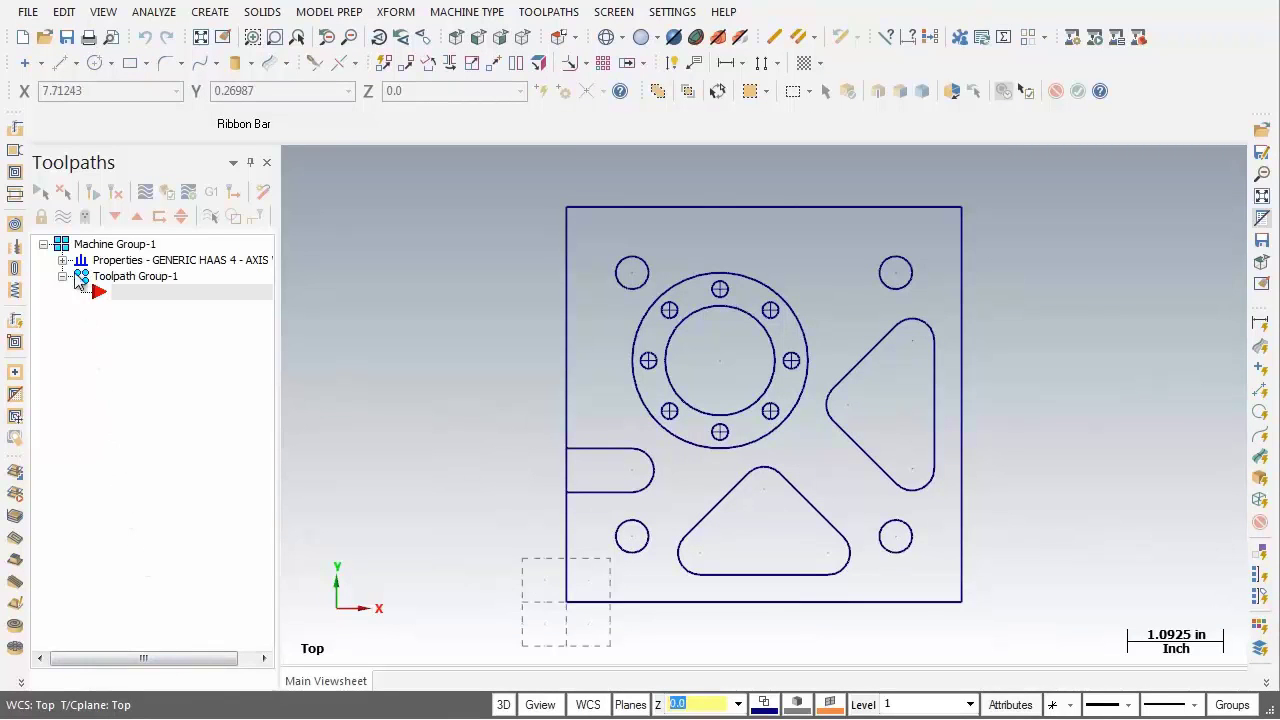
# Save the part under the new name MILL-LESSON-7, changing the trailing 6 to 7
pyautogui.click(28, 12)
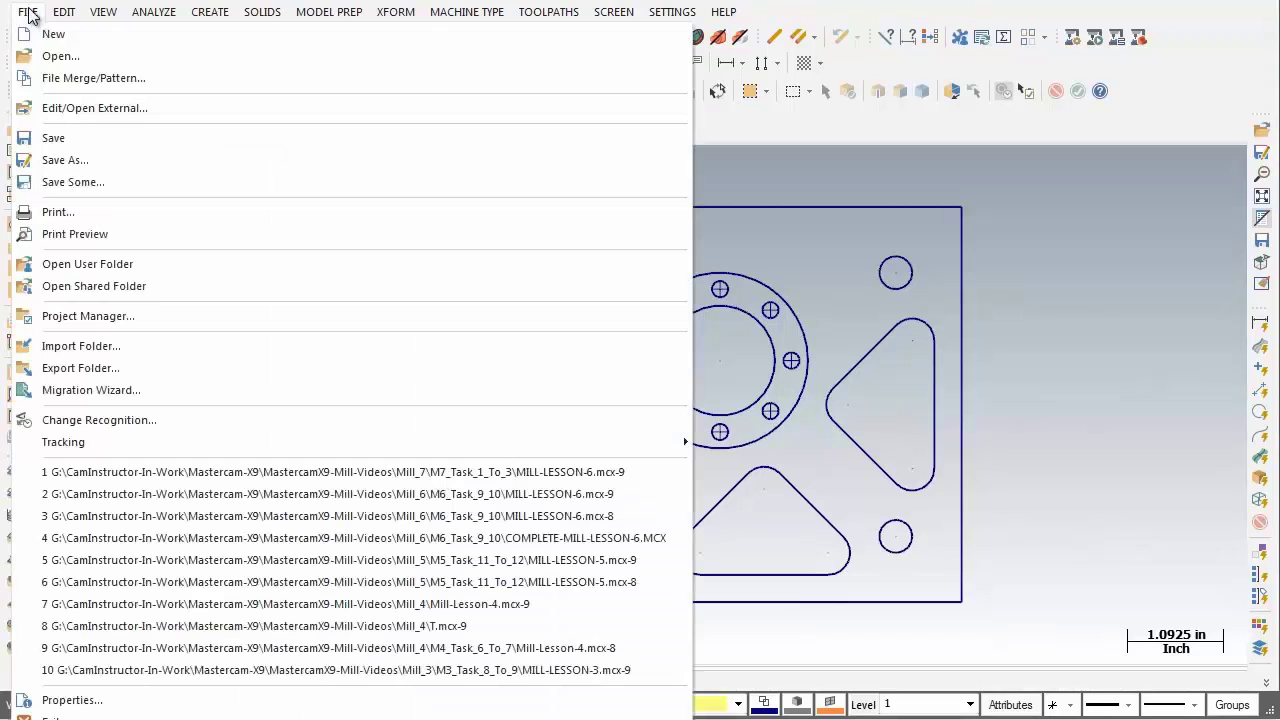
pyautogui.click(122, 168)
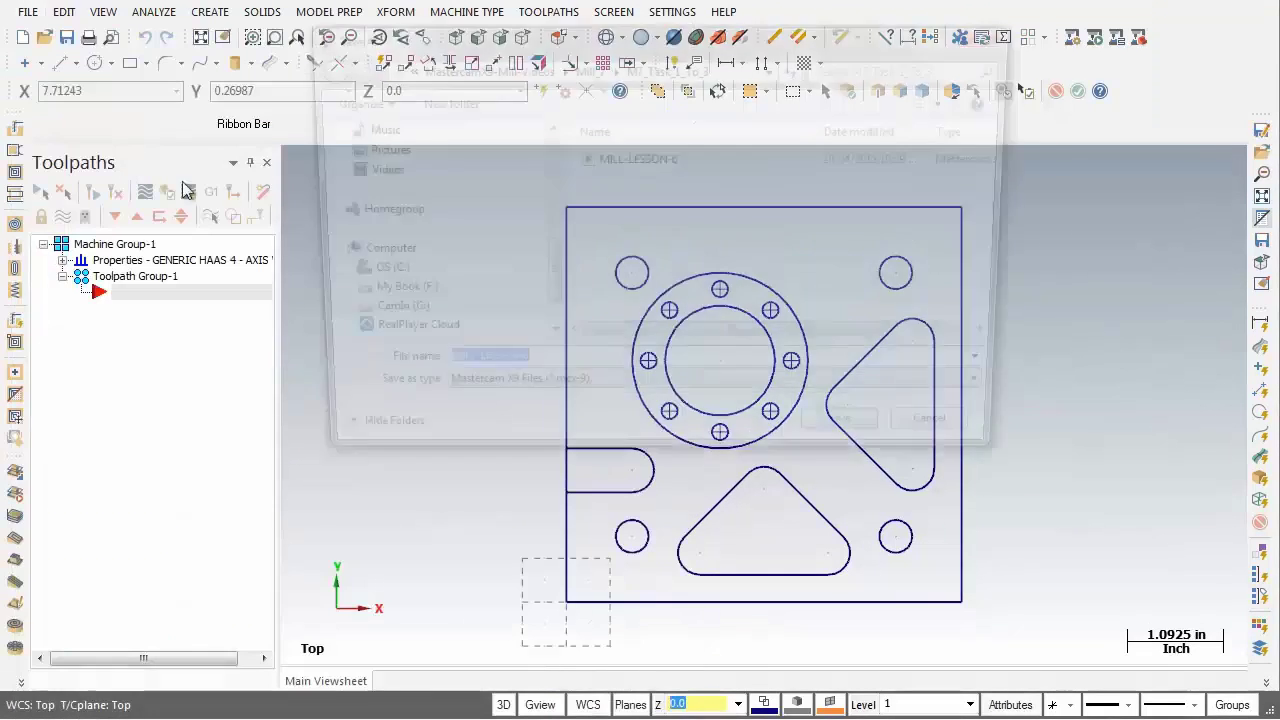
pyautogui.click(529, 372)
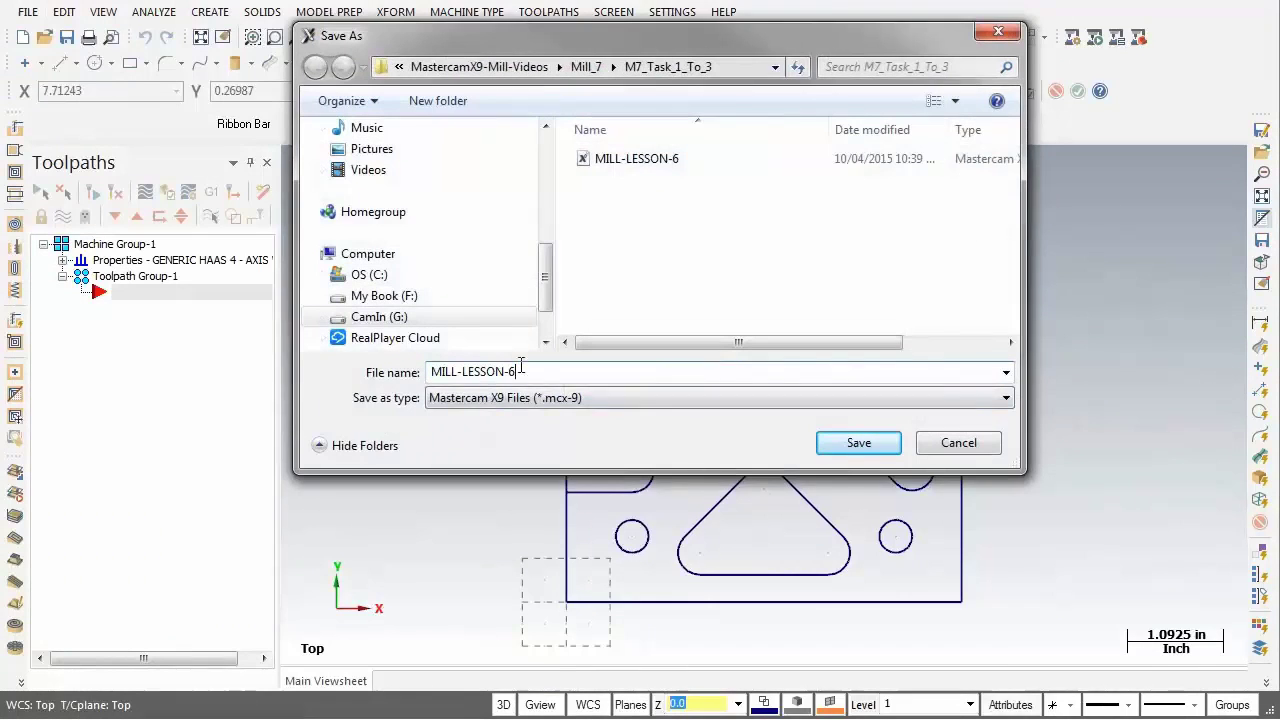
pyautogui.press('BackSpace')
pyautogui.write('7')
pyautogui.click(838, 447)
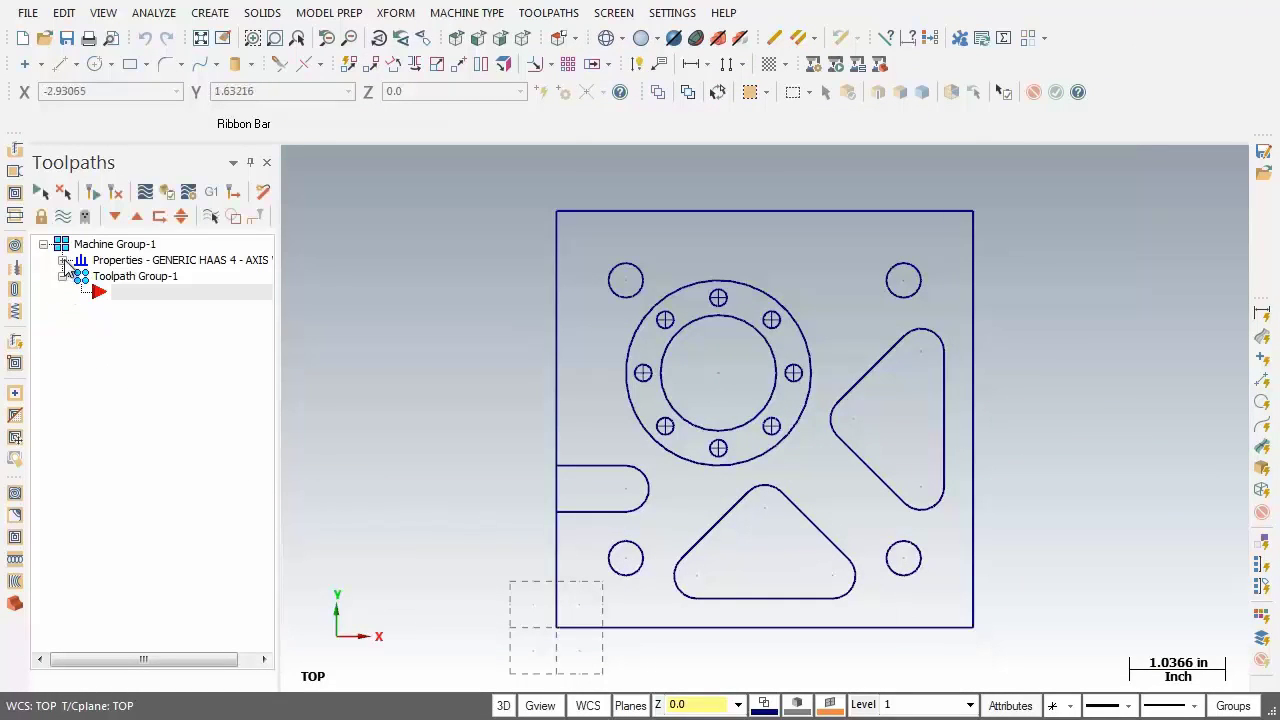
# In Stock setup, turn on Display and Fit screen for the stock
pyautogui.click(62, 260)
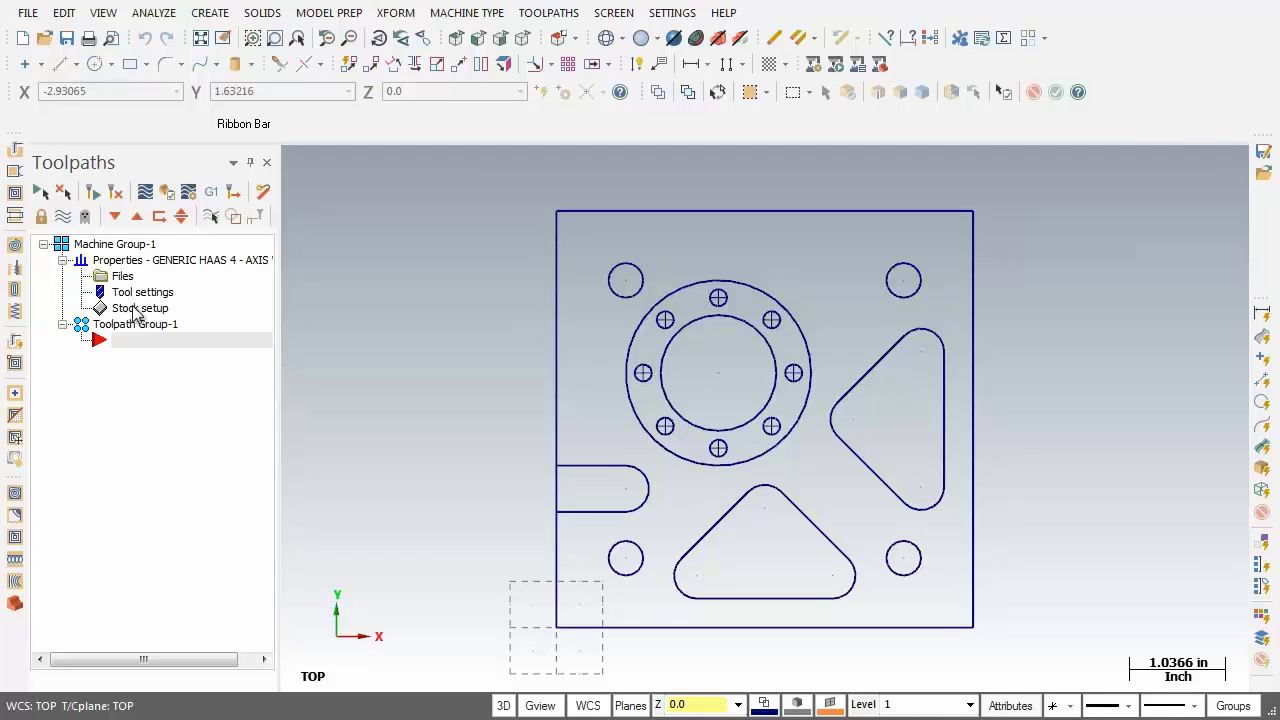
pyautogui.click(137, 310)
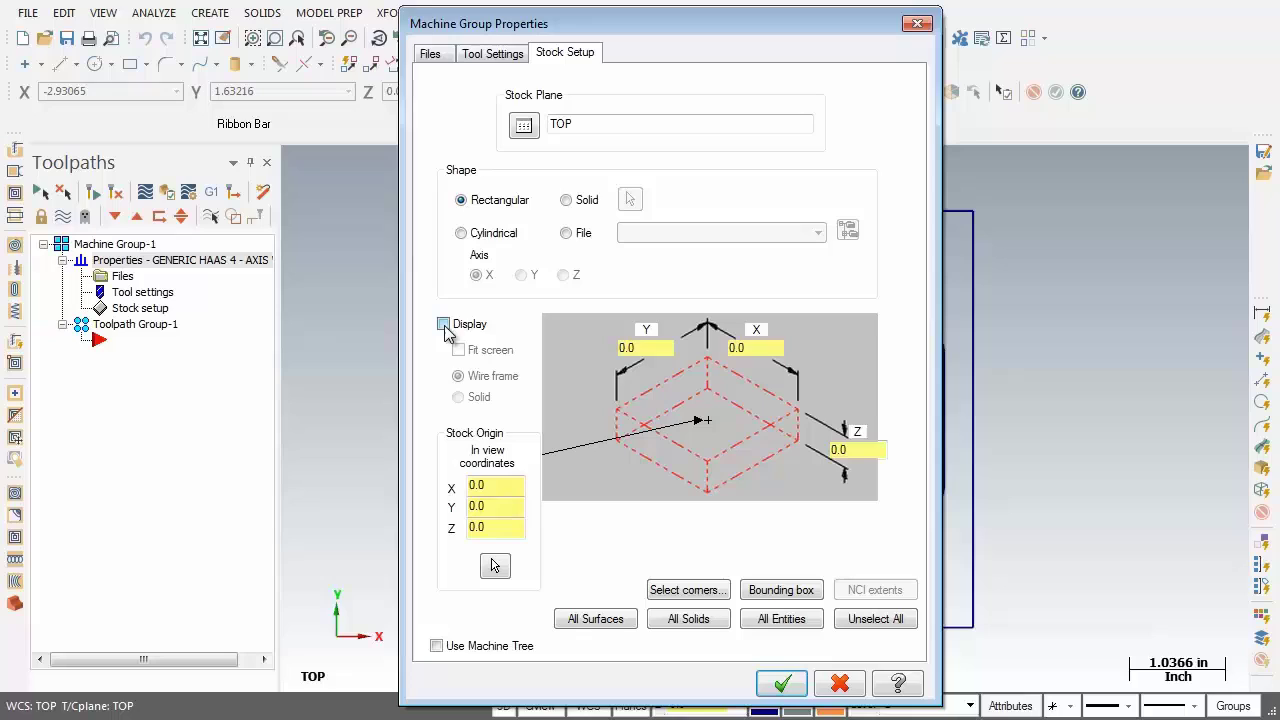
pyautogui.click(444, 326)
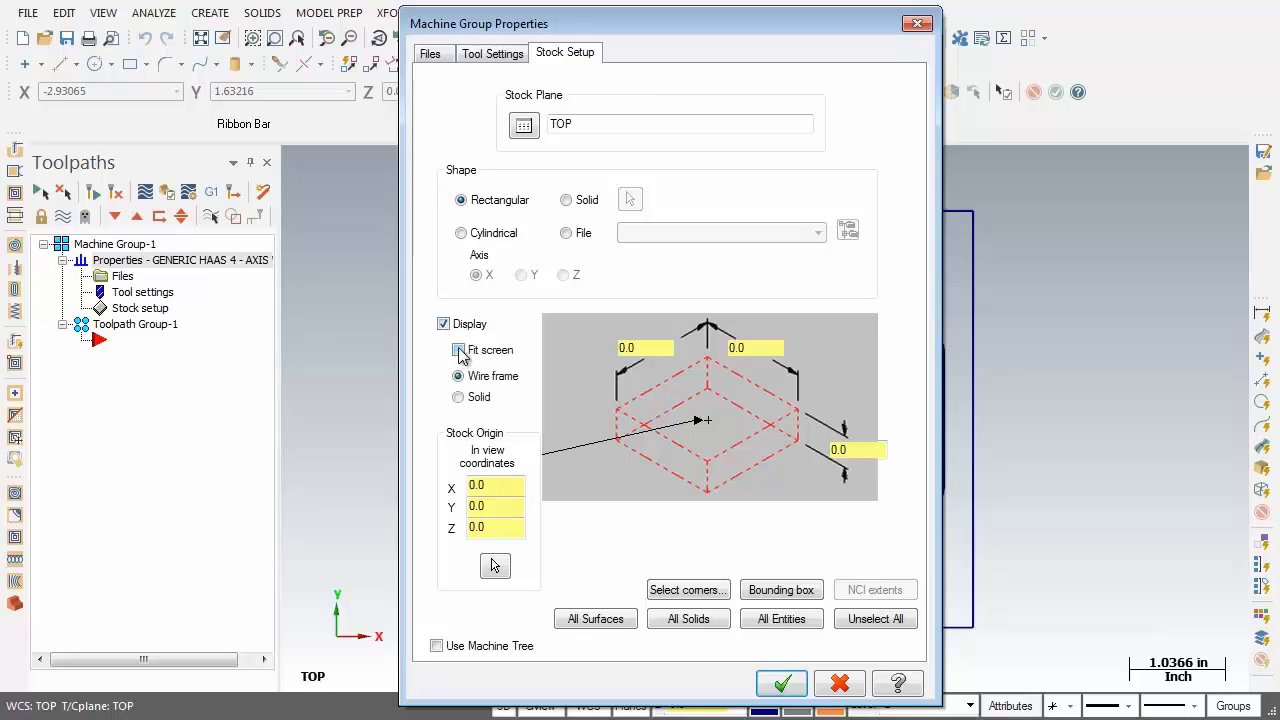
pyautogui.click(459, 351)
# Size the rectangular stock 4.5 × 4.5 × 0.5 with its origin at the corner
pyautogui.moveTo(649, 349); pyautogui.dragTo(570, 345)
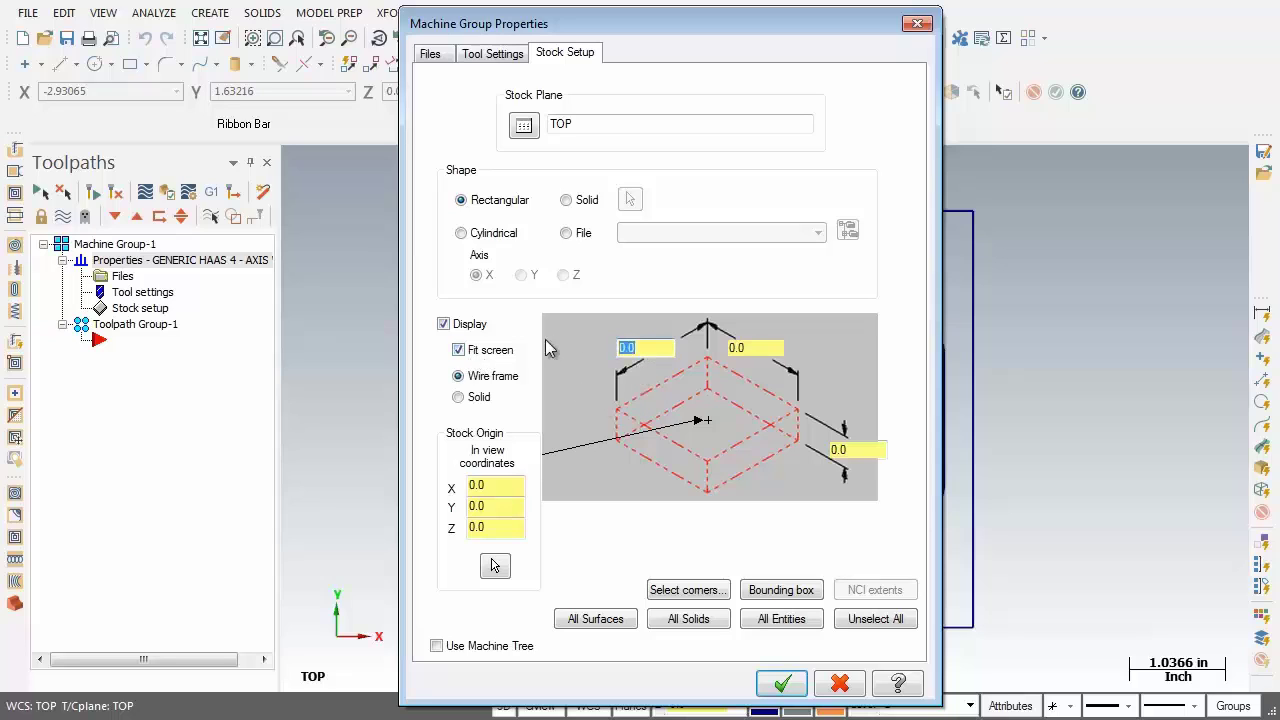
pyautogui.write('4.')
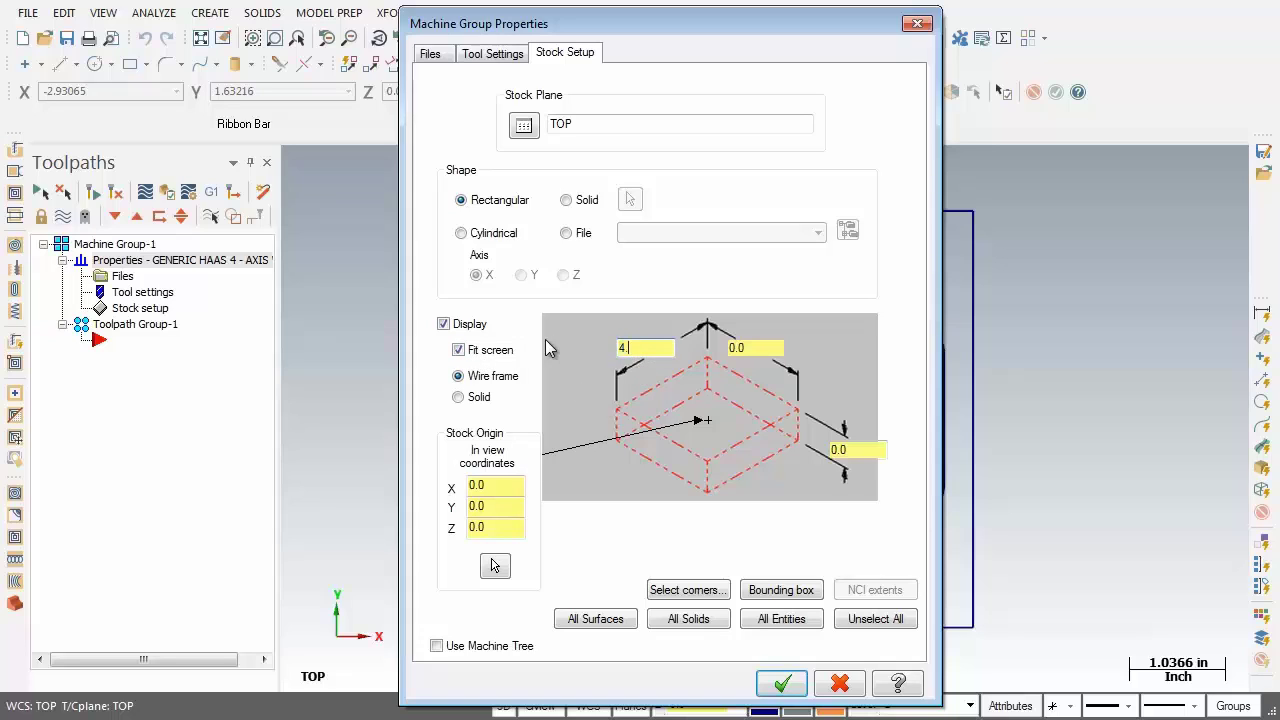
pyautogui.write('5')
pyautogui.press('Tab')
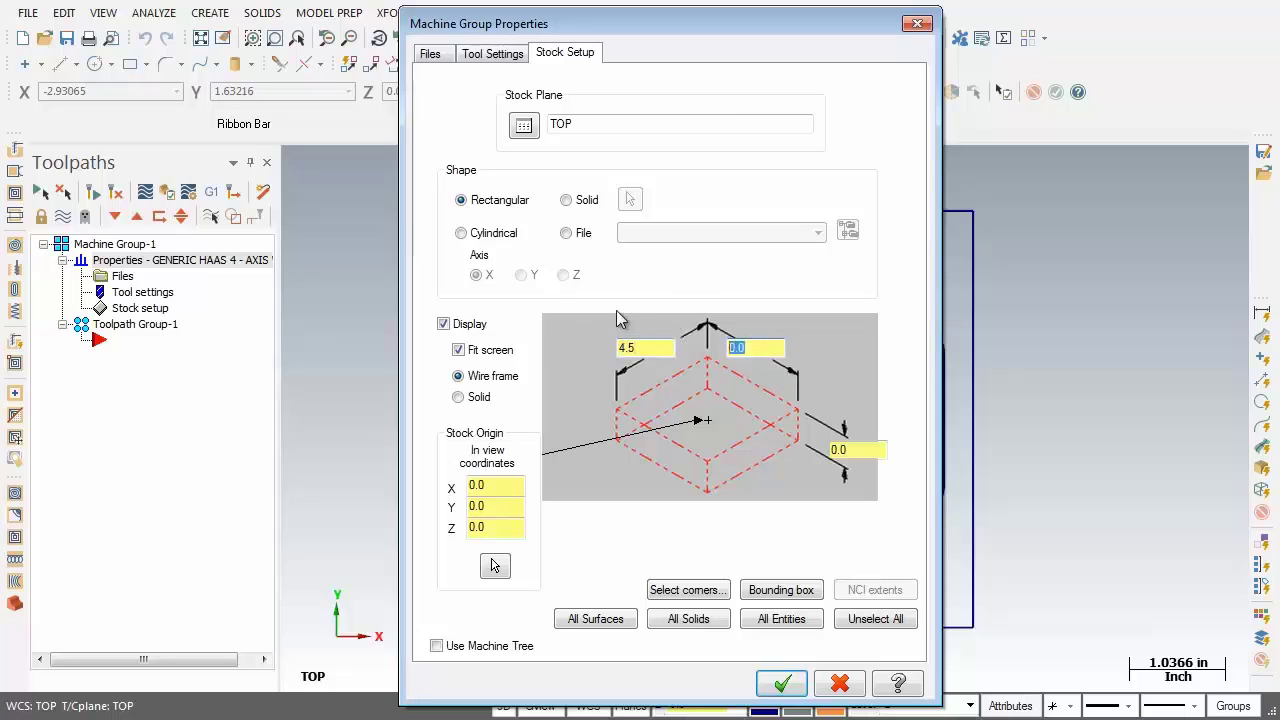
pyautogui.write('4.5')
pyautogui.press('Tab')
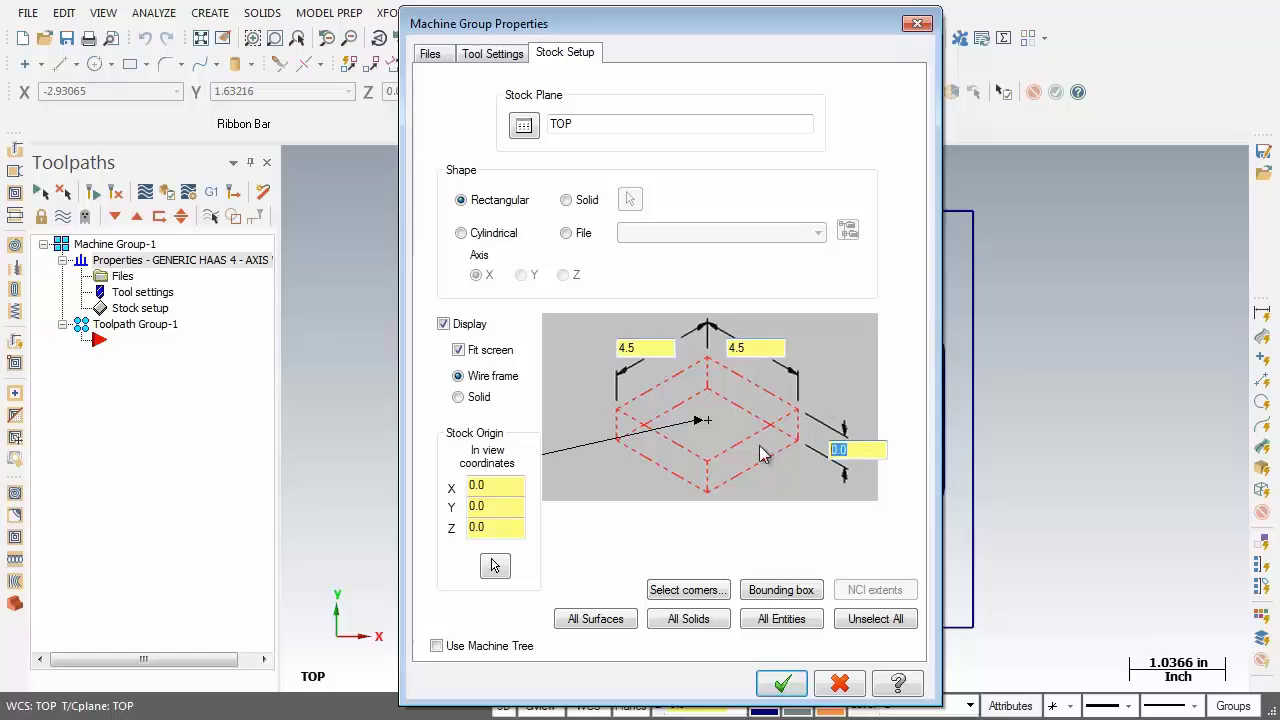
pyautogui.write('0.5')
pyautogui.click(617, 445)
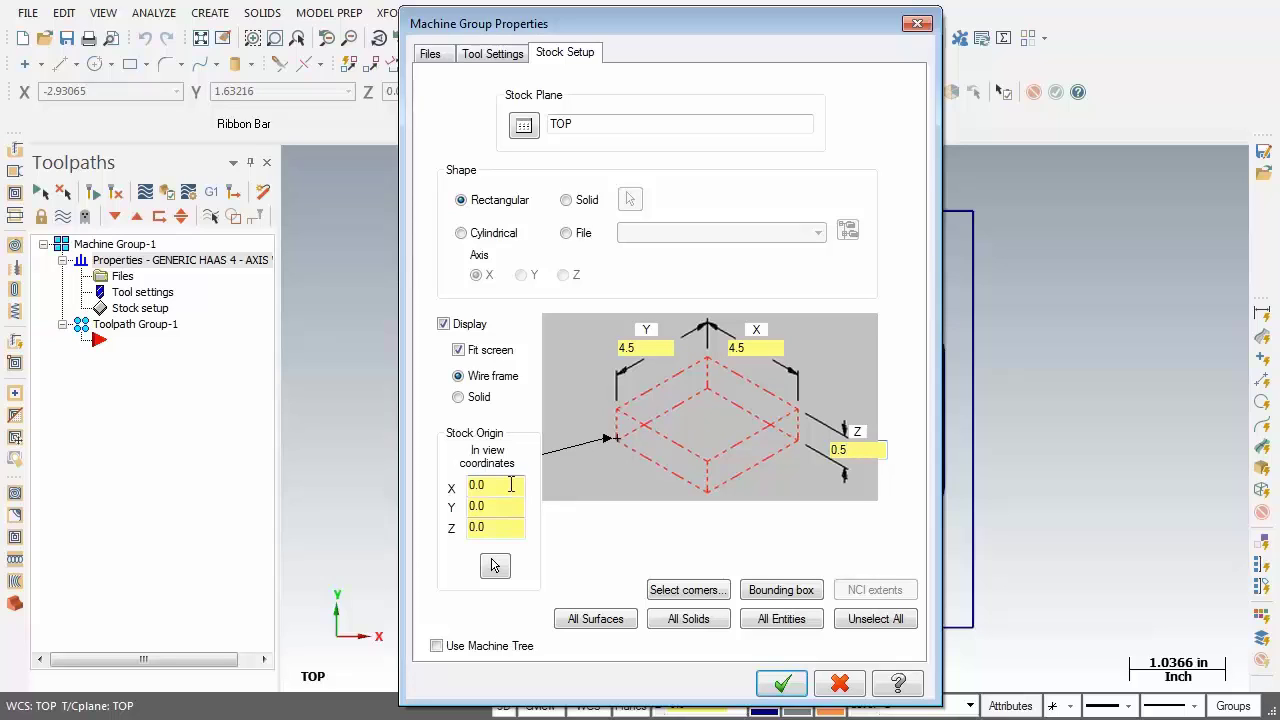
pyautogui.click(511, 526)
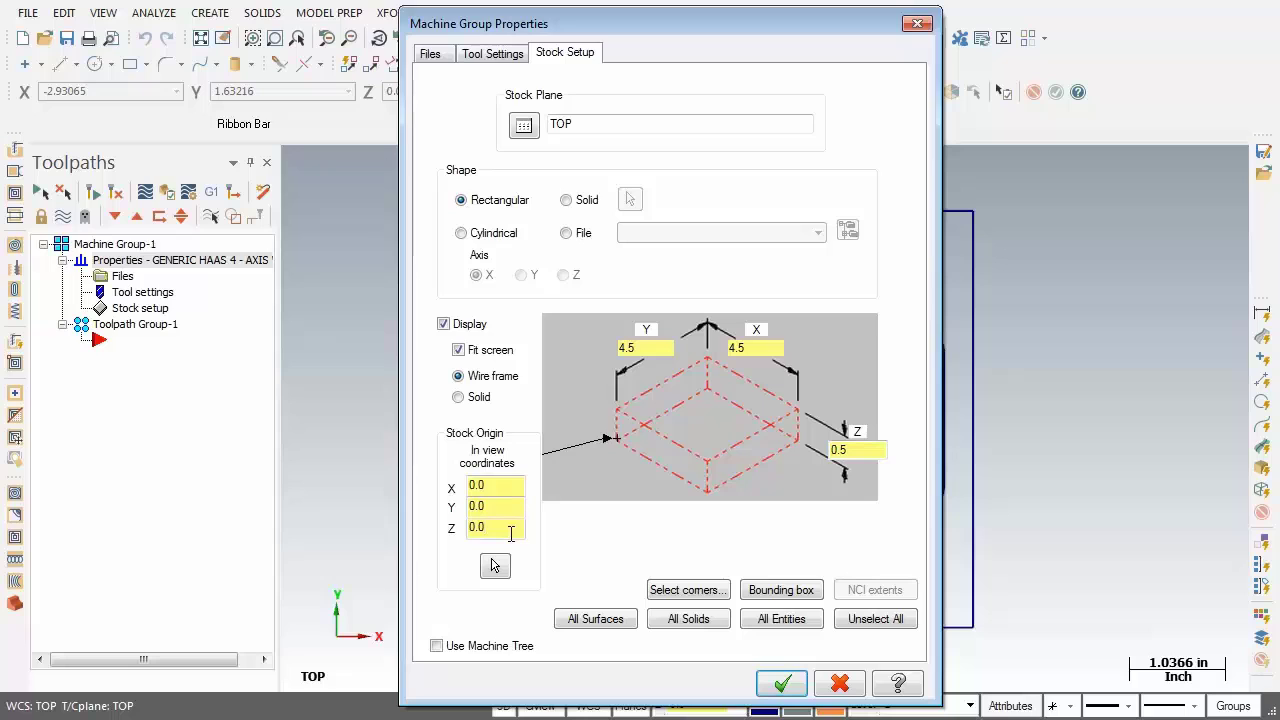
# Set program number 7 with sequential tool numbers and duplicate-number warnings
pyautogui.click(476, 58)
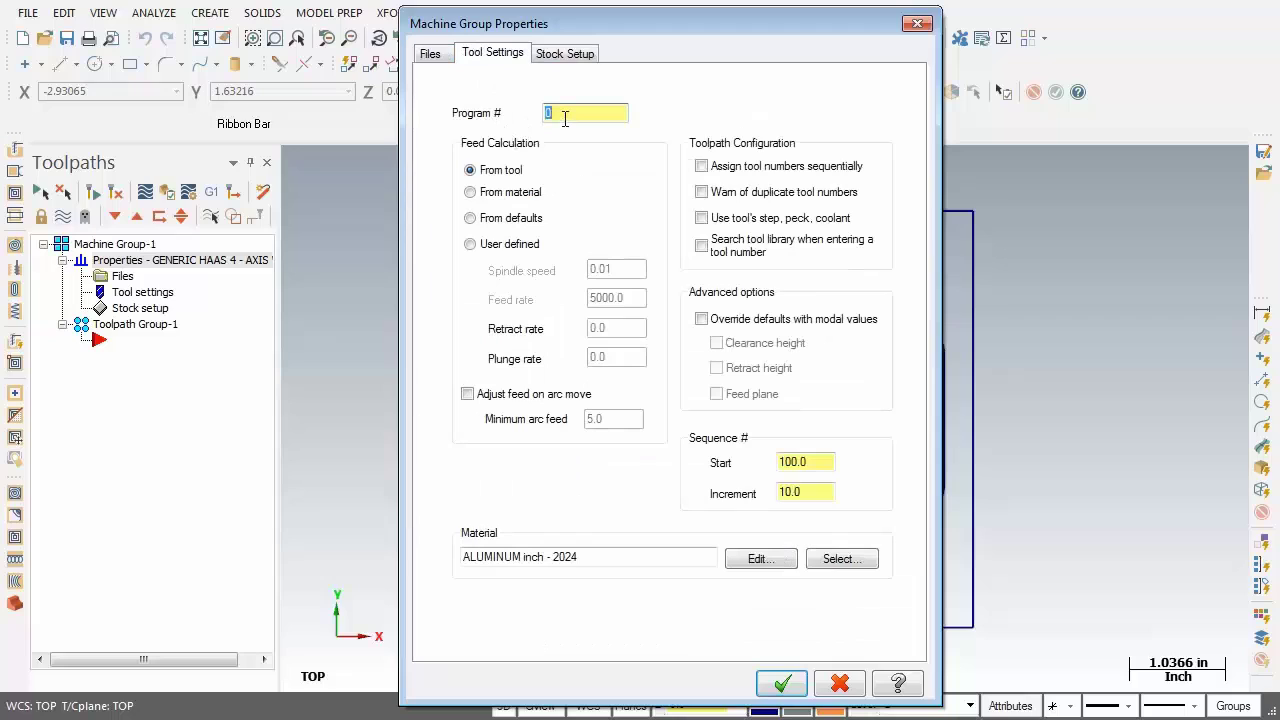
pyautogui.write('7')
pyautogui.click(702, 167)
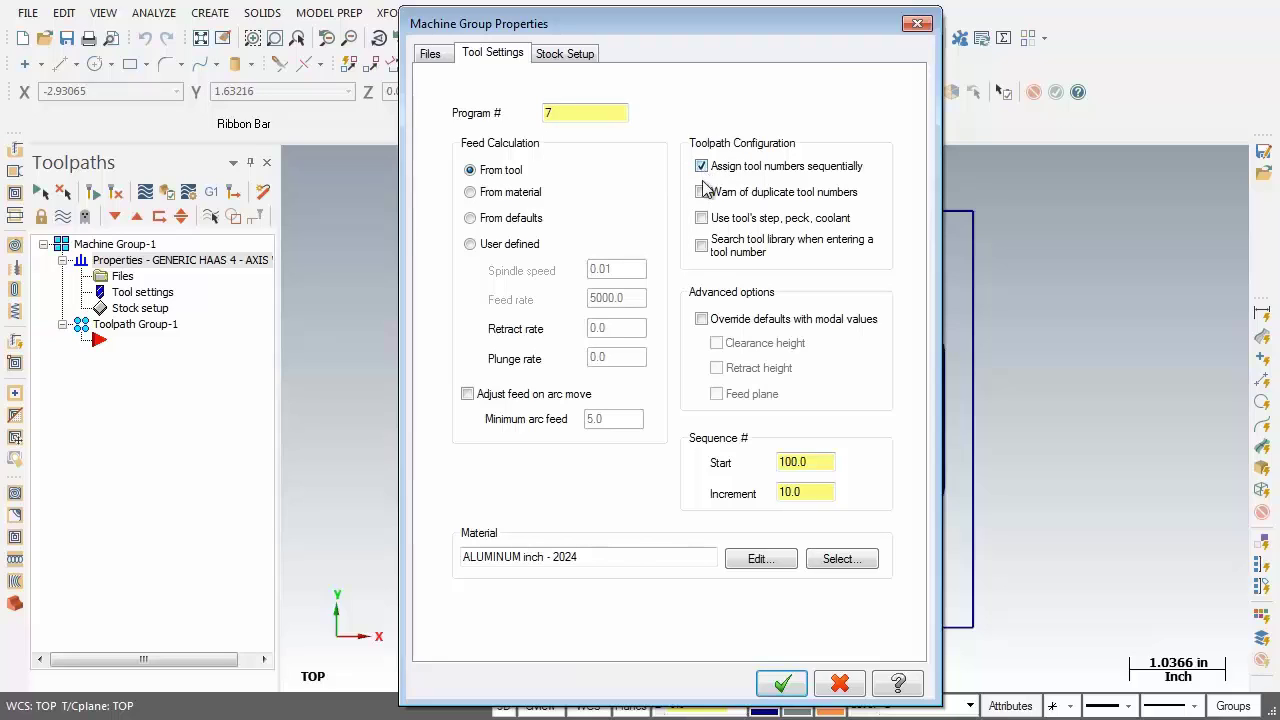
pyautogui.click(702, 193)
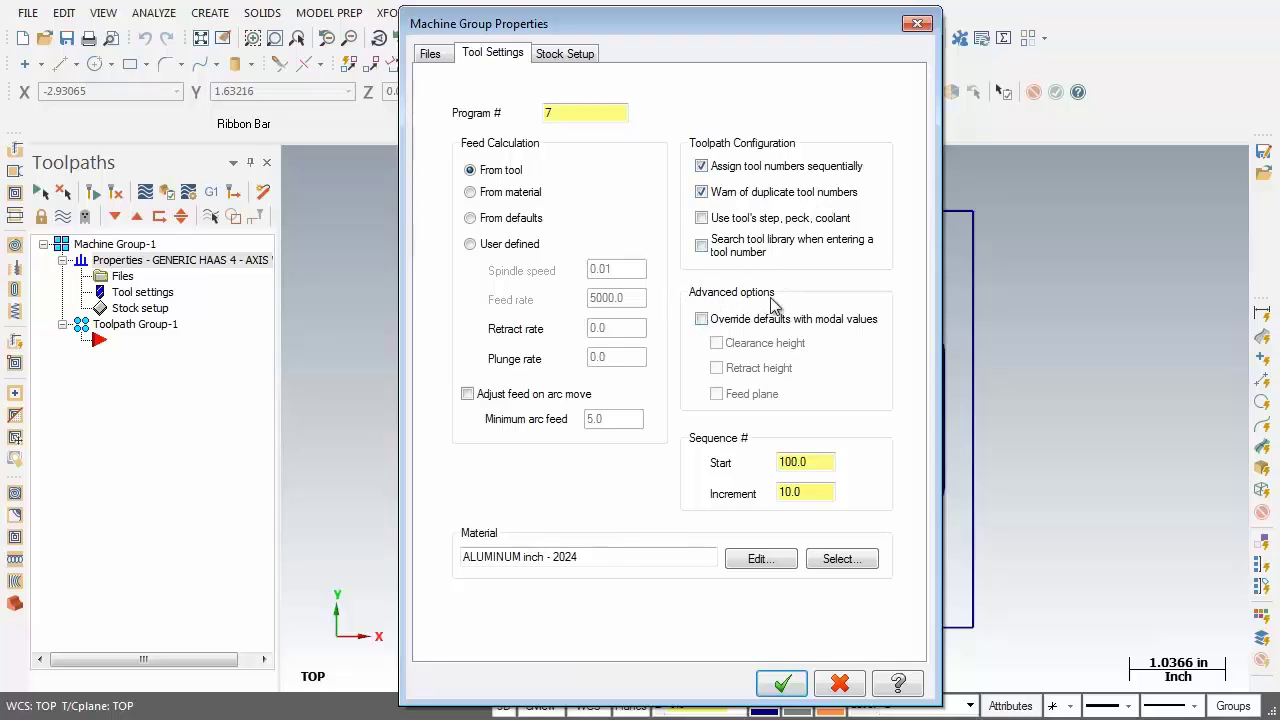
# Override defaults with modal clearance, retract and feed plane heights
pyautogui.click(702, 319)
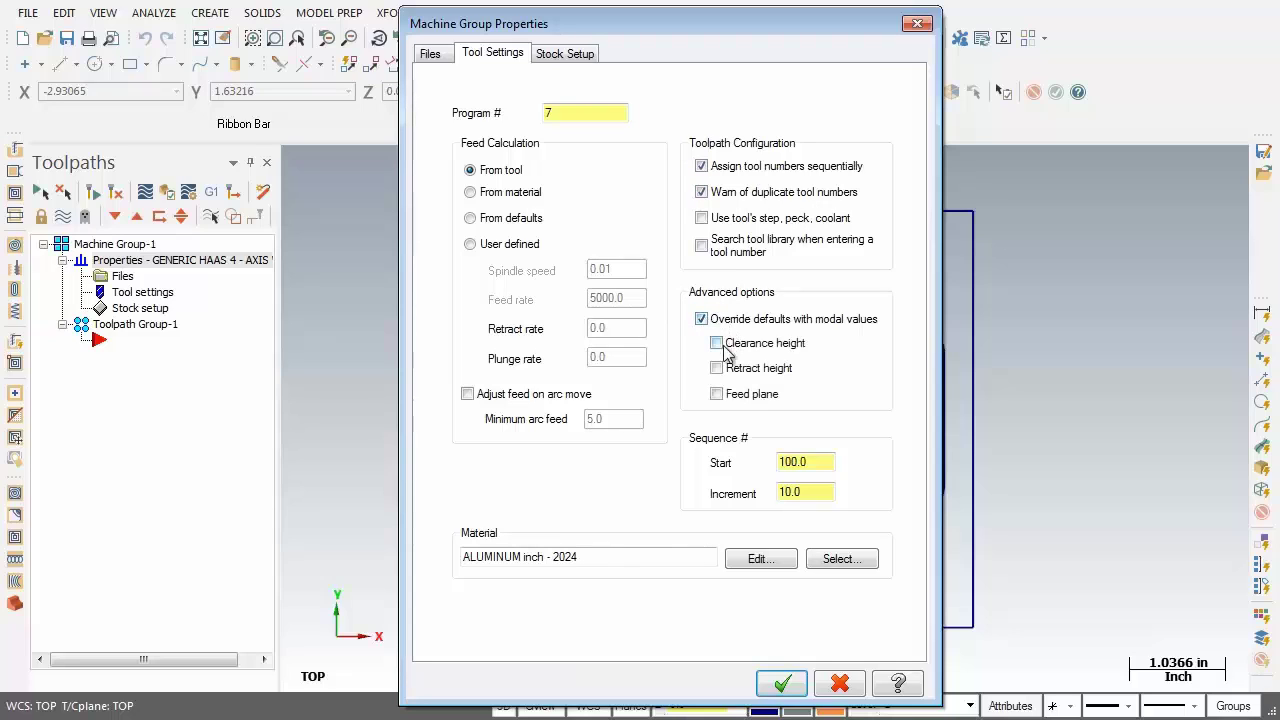
pyautogui.click(716, 343)
pyautogui.click(716, 368)
pyautogui.click(718, 395)
# Set the sequence start to 1.0 and the increment to 1.0
pyautogui.moveTo(812, 466); pyautogui.dragTo(743, 462)
pyautogui.write('1.0')
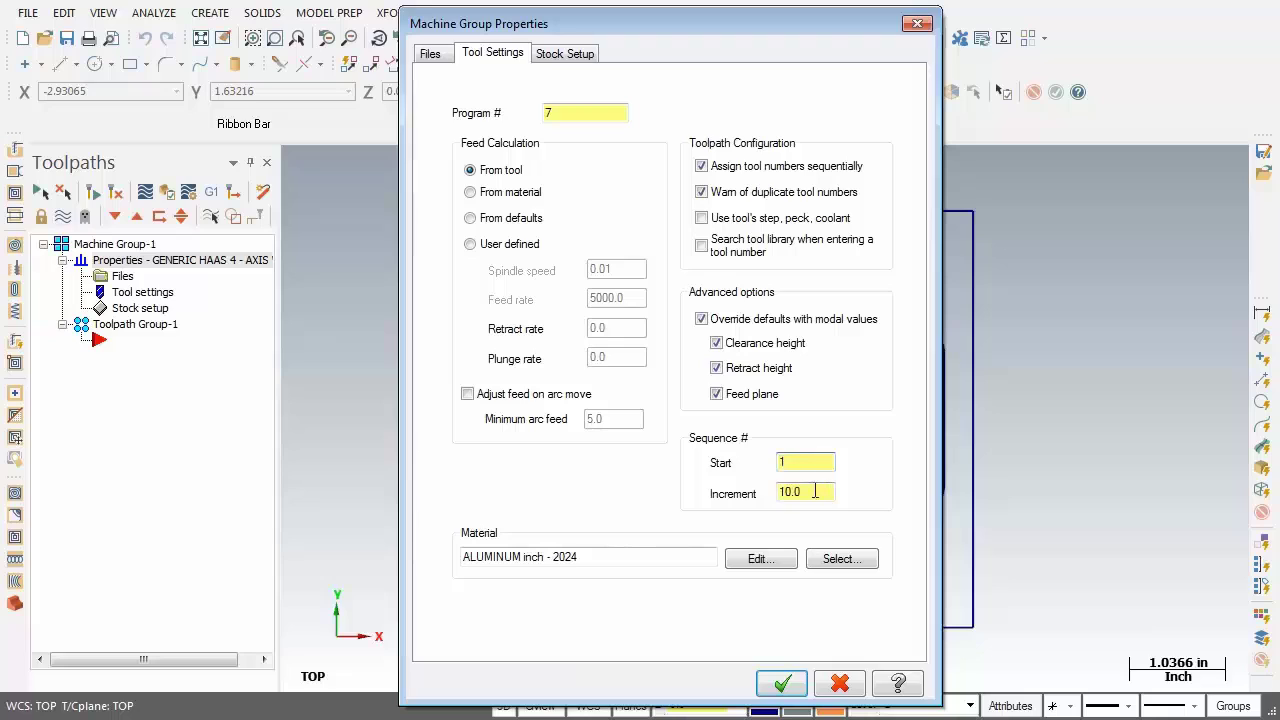
pyautogui.press('Tab')
pyautogui.write('1.0')
pyautogui.doubleClick(808, 490)
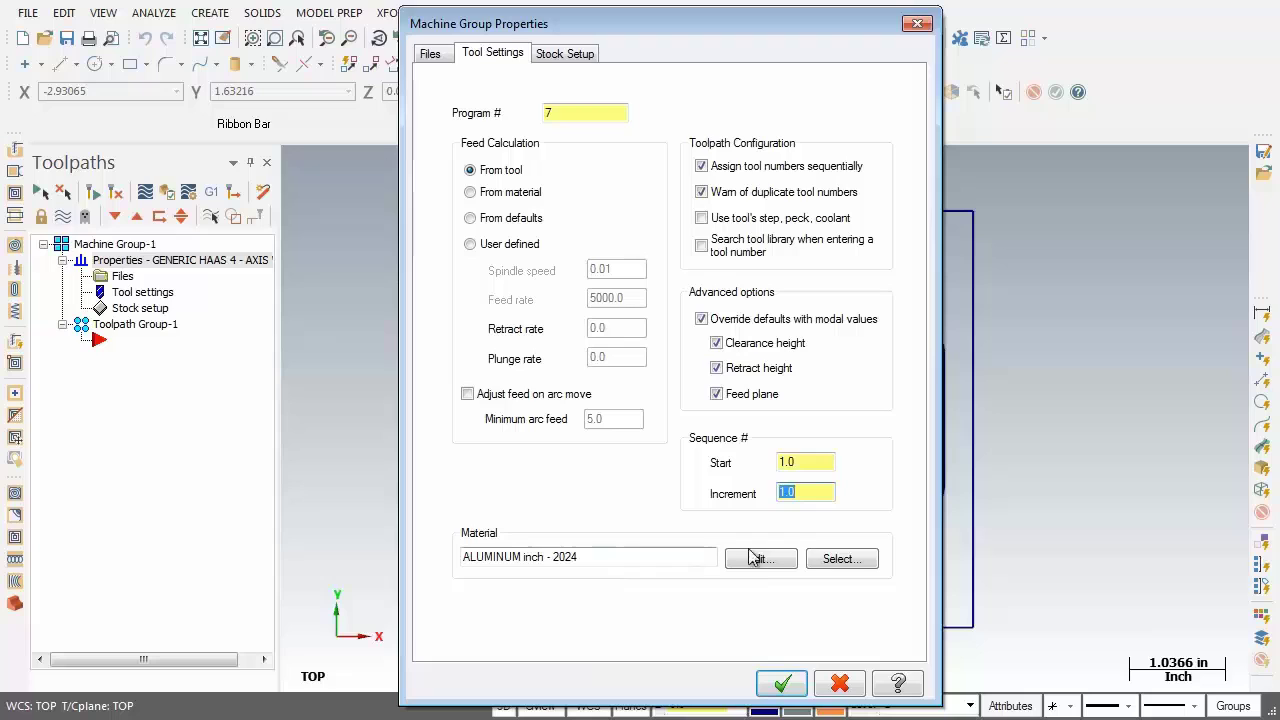
# Choose ALUMINUM inch - 6061 from the Mill library as the stock material
pyautogui.click(842, 559)
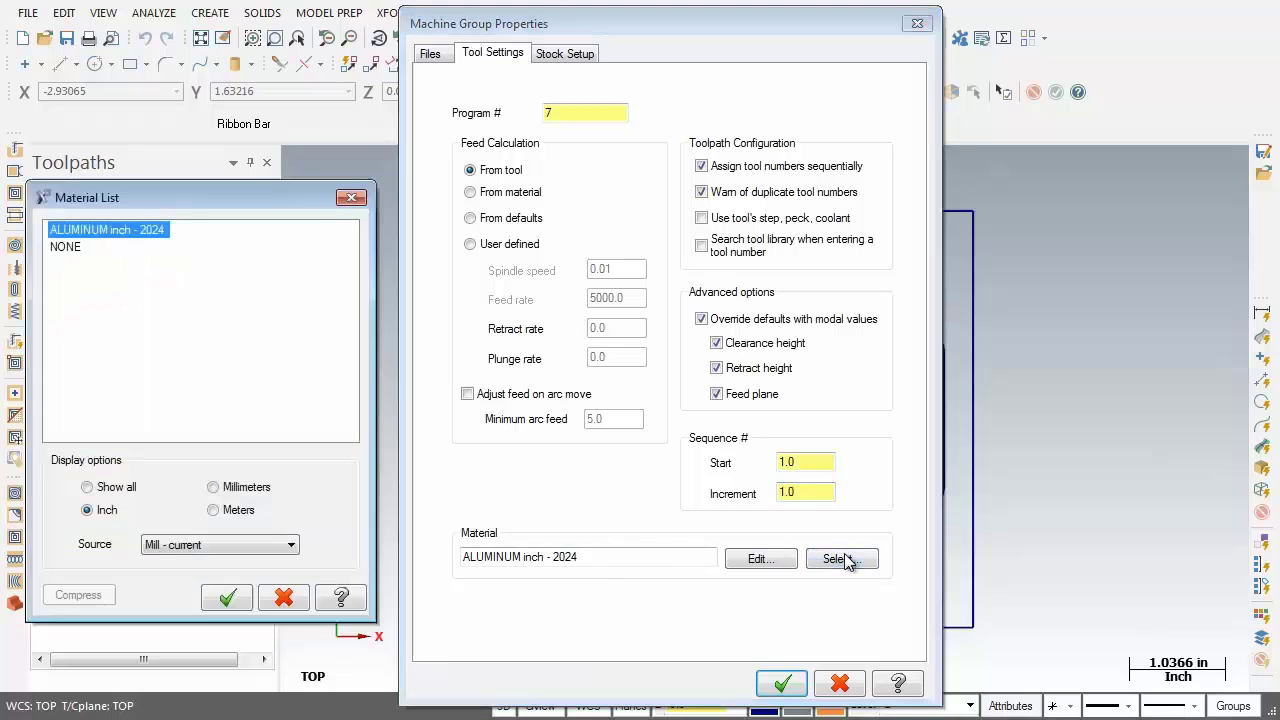
pyautogui.click(257, 549)
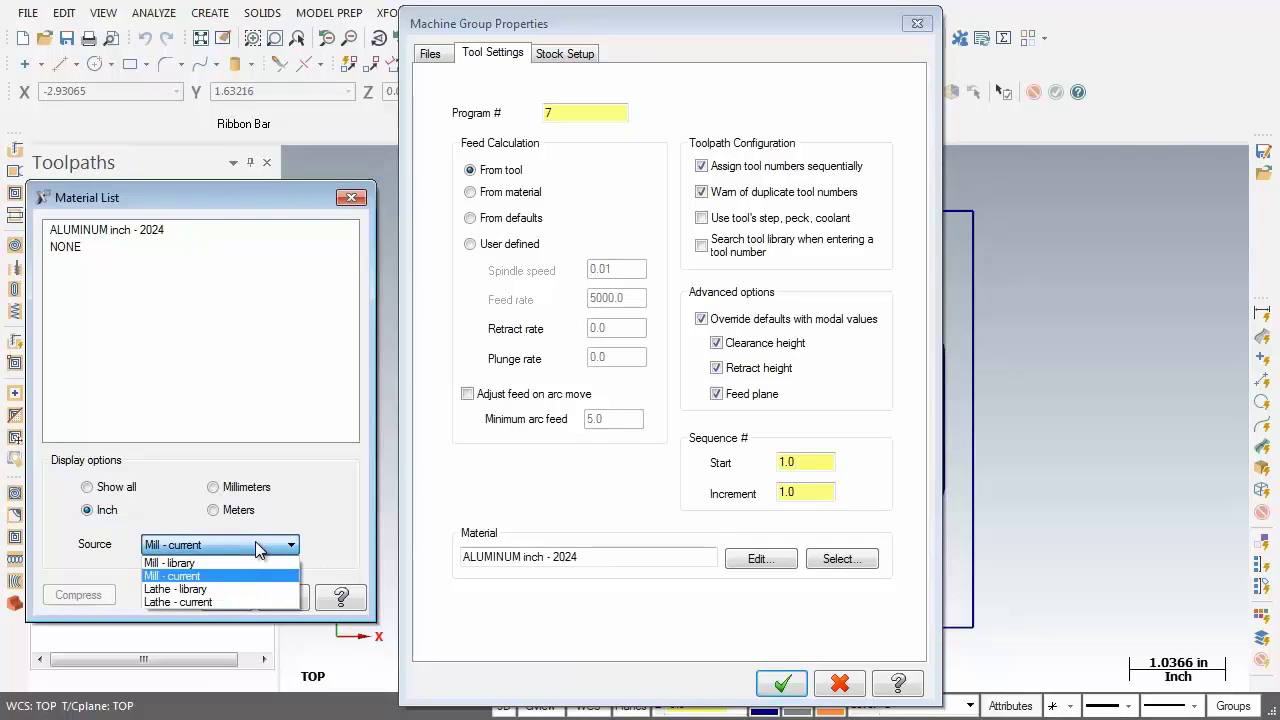
pyautogui.click(195, 564)
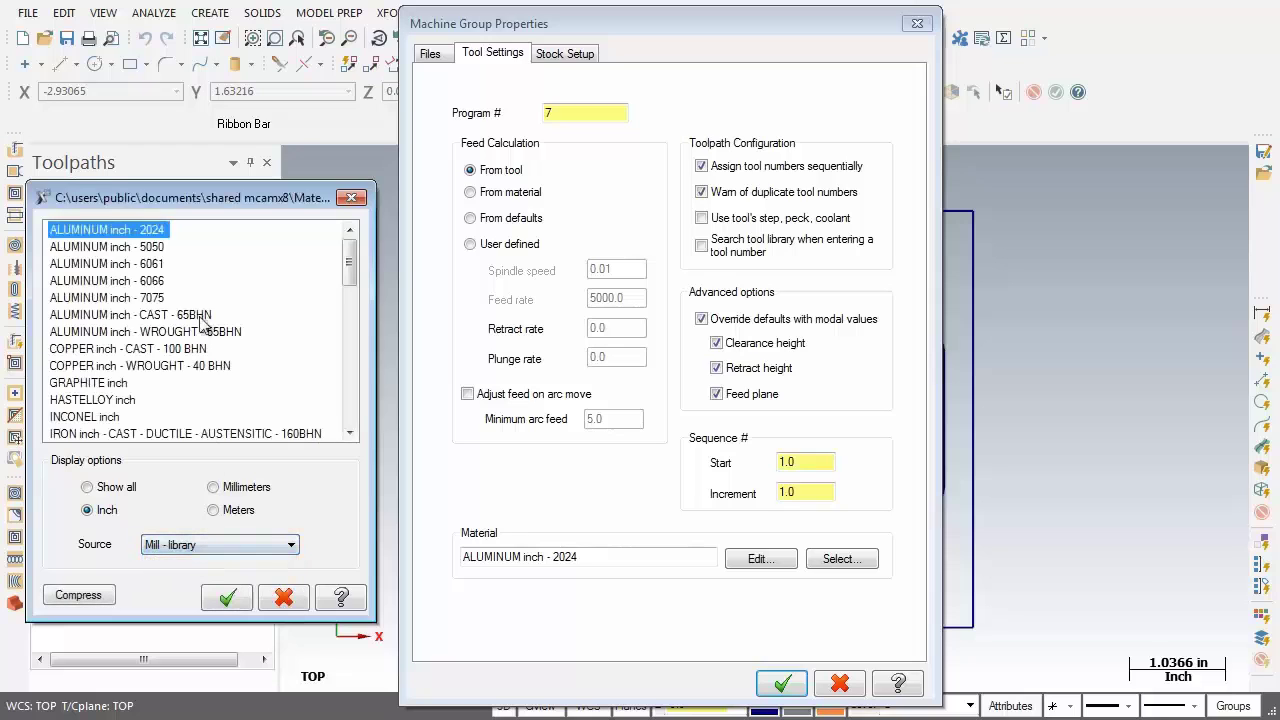
pyautogui.click(150, 264)
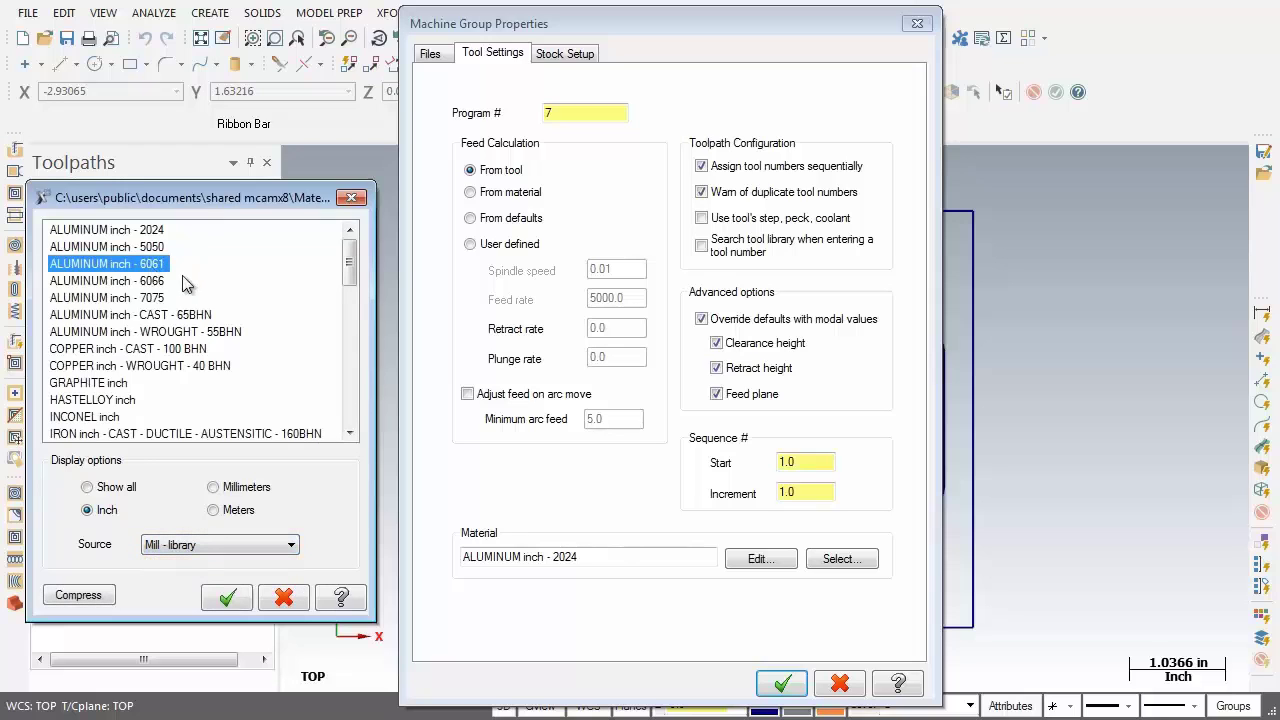
pyautogui.click(228, 598)
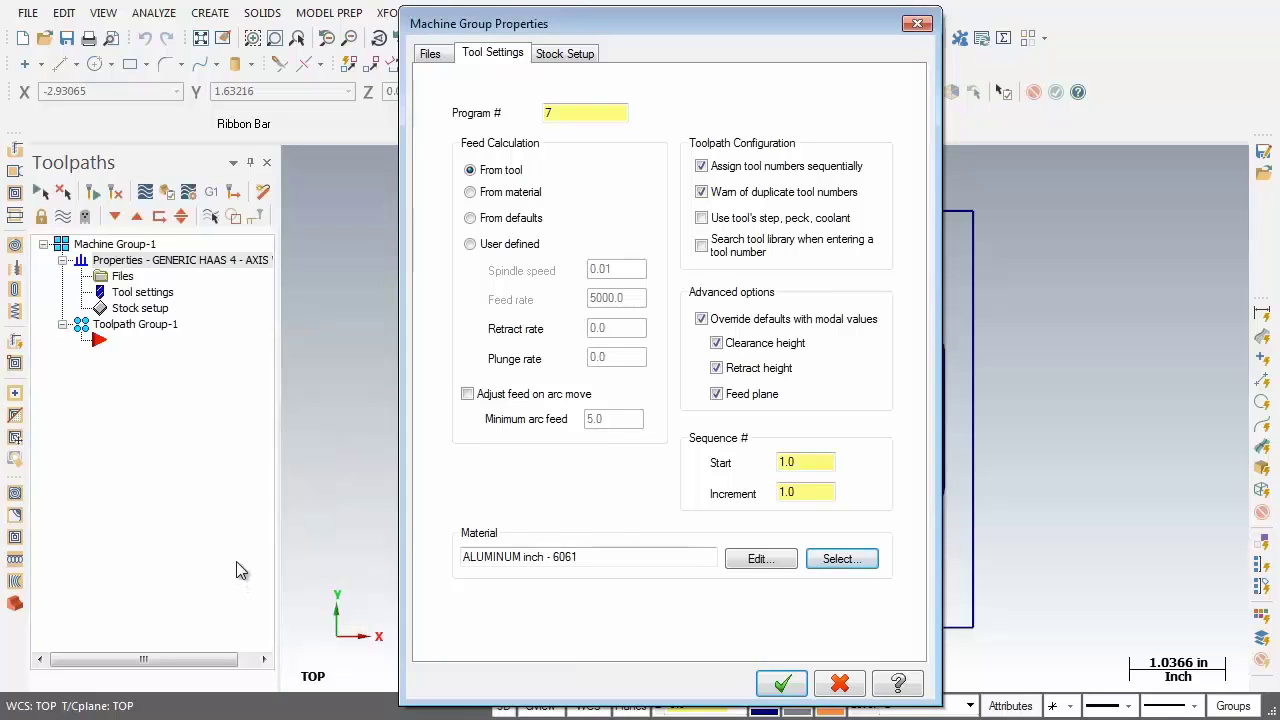
# Keep the current machine definition by cancelling Replace, then accept the Machine Group Properties
pyautogui.click(430, 55)
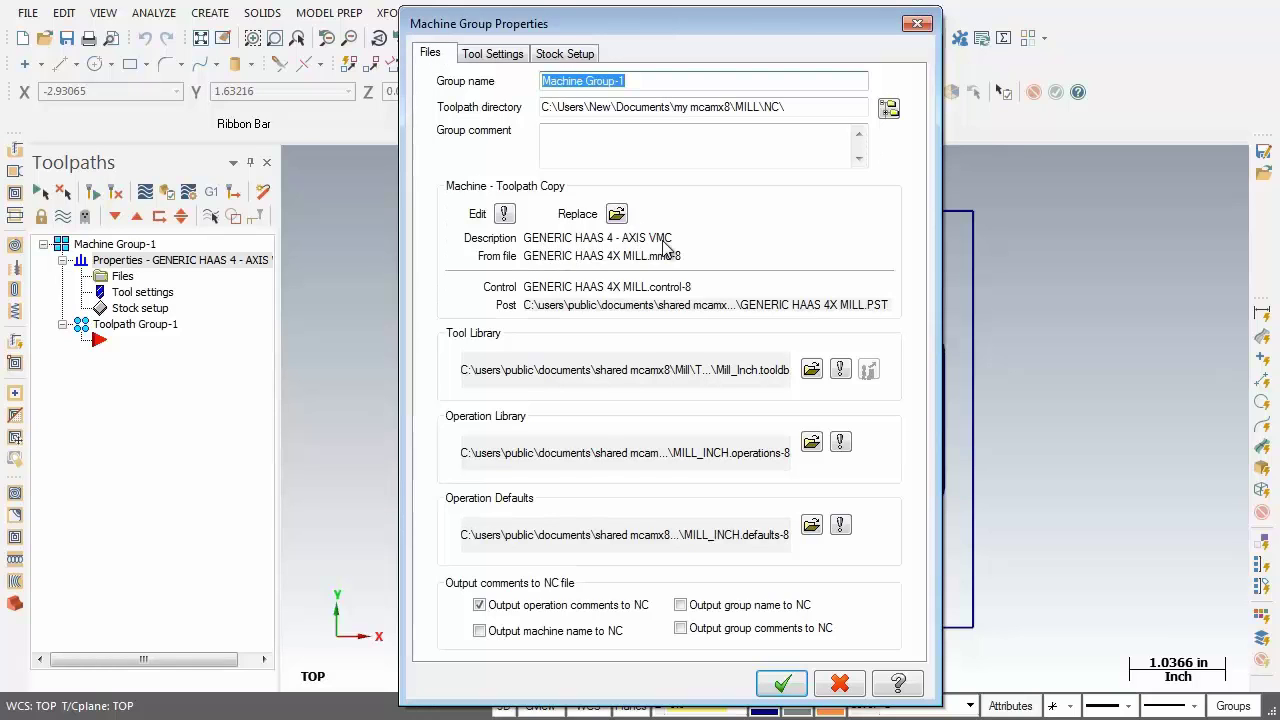
pyautogui.click(618, 215)
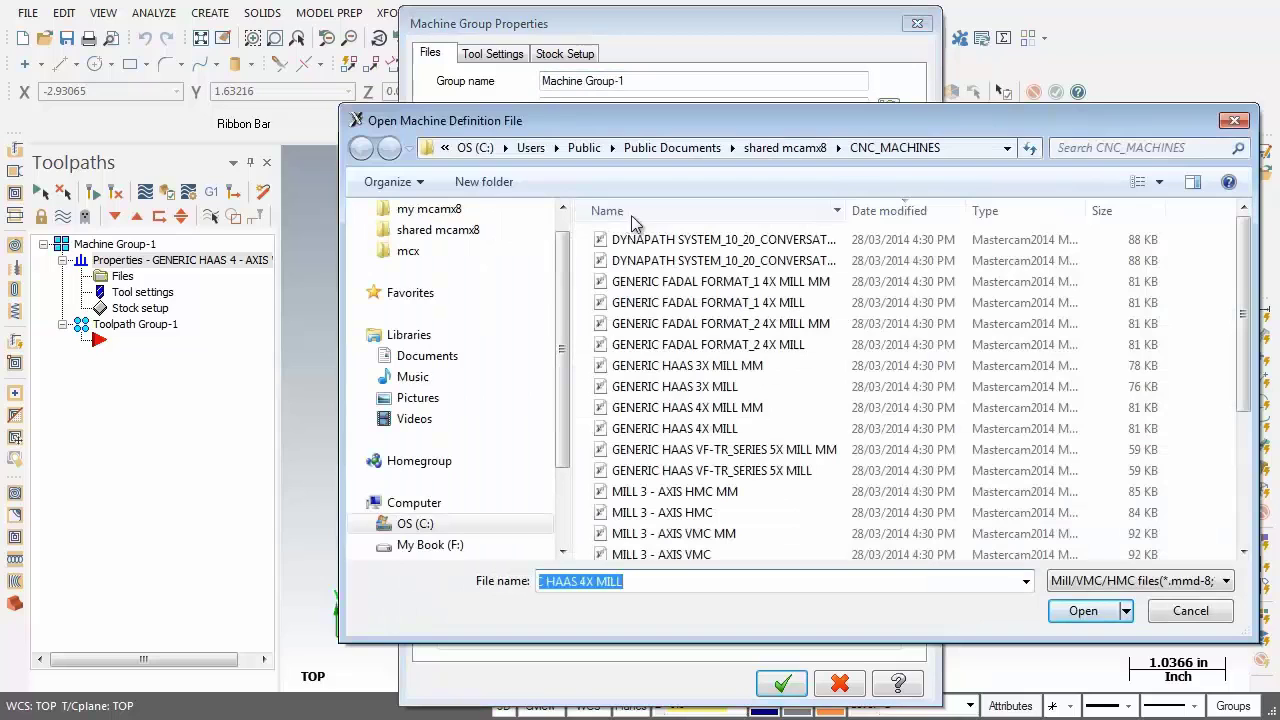
pyautogui.click(1192, 612)
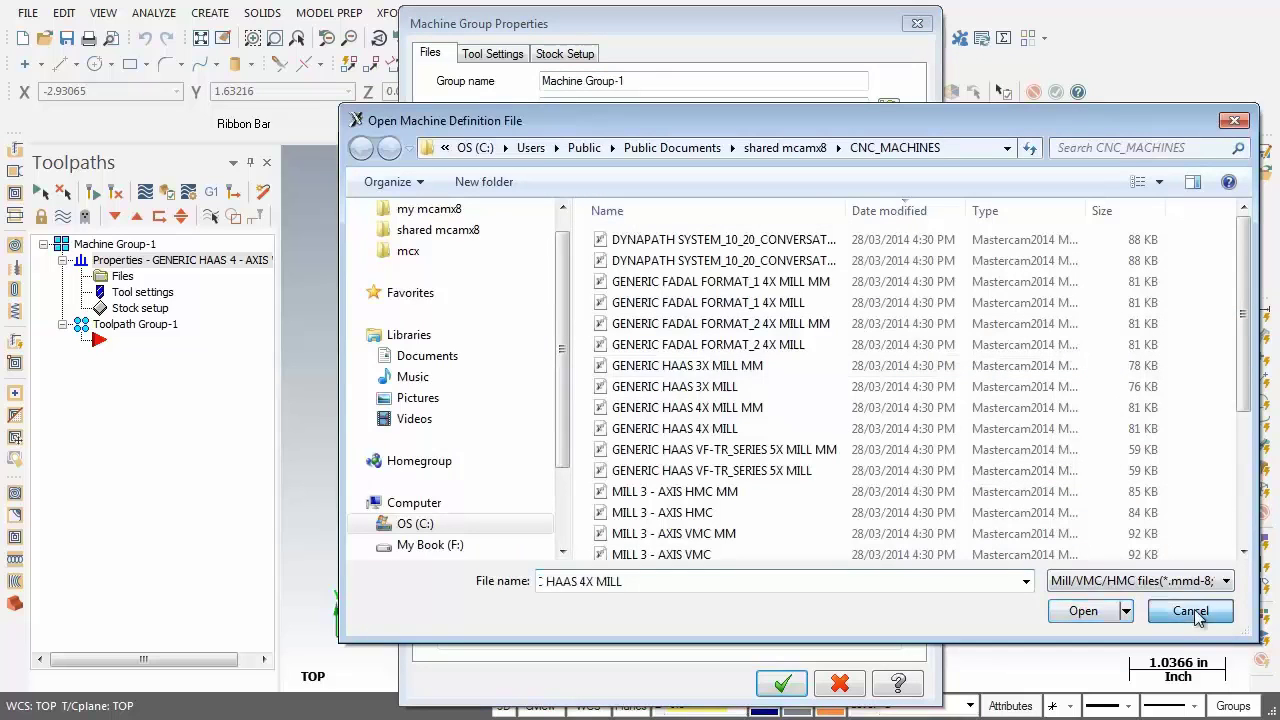
pyautogui.click(783, 683)
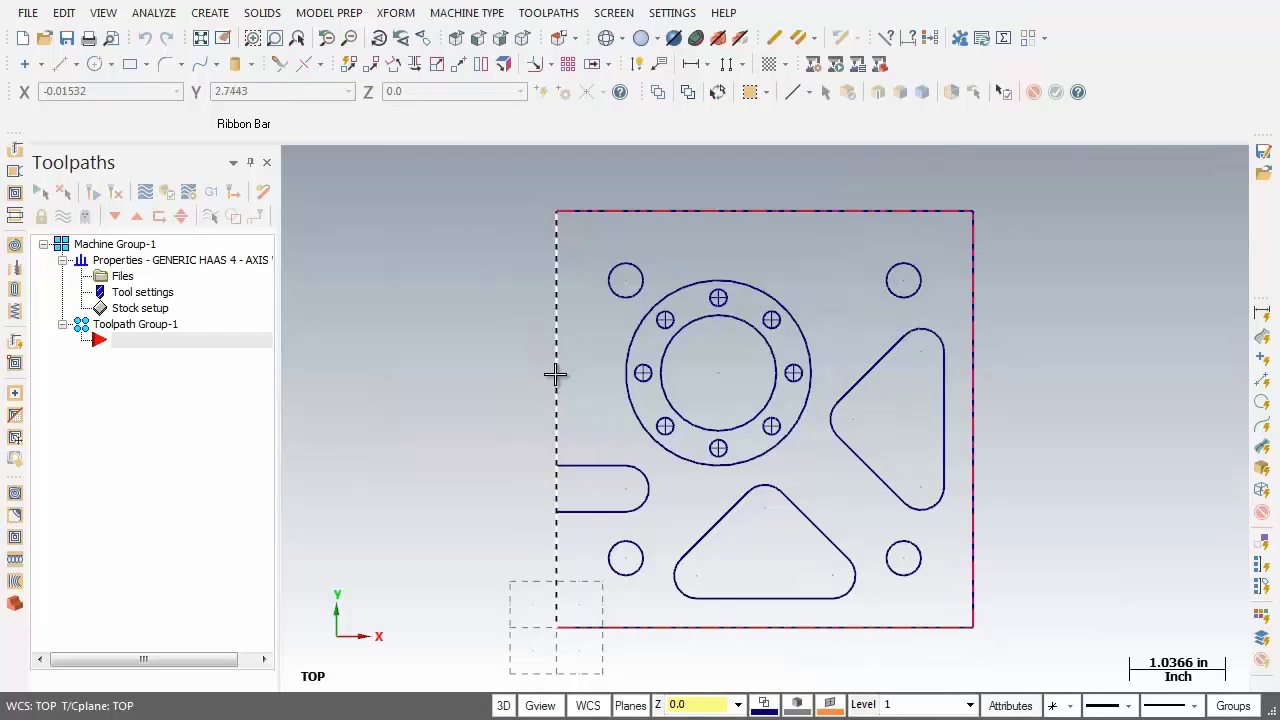
# Start a Face toolpath and accept MILL-LESSON-7 as the NC file name
pyautogui.click(538, 15)
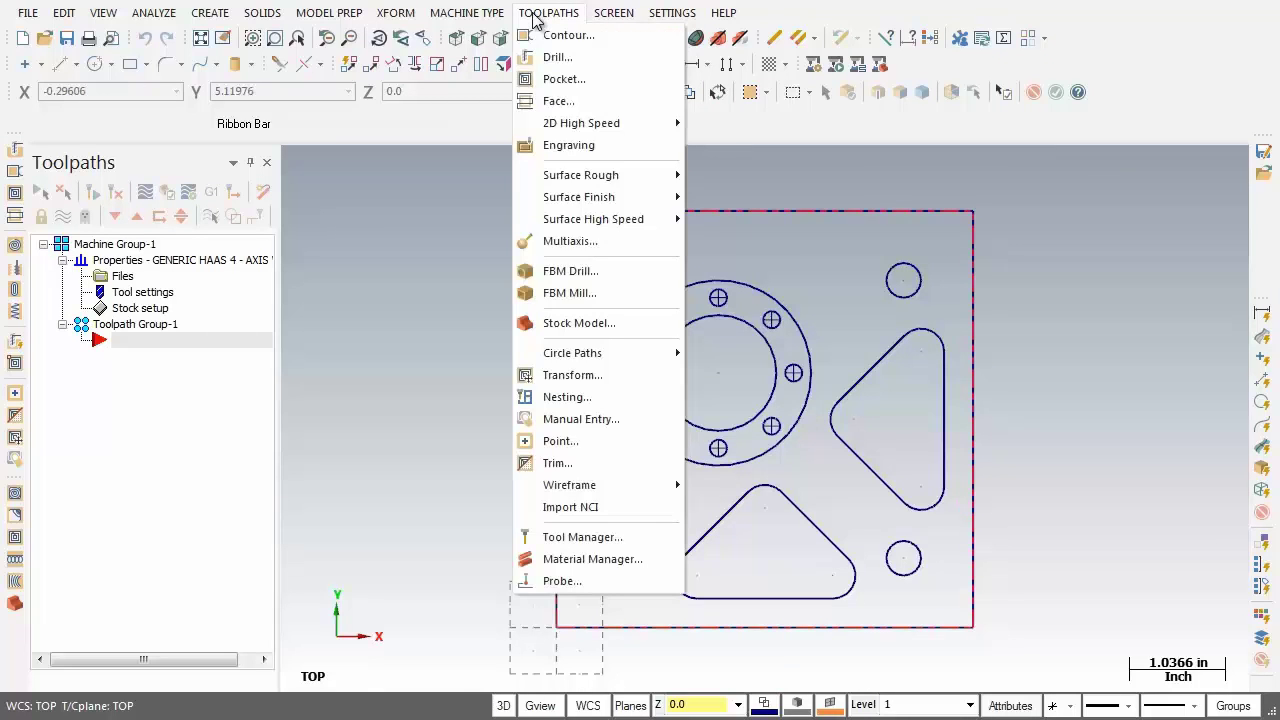
pyautogui.click(601, 104)
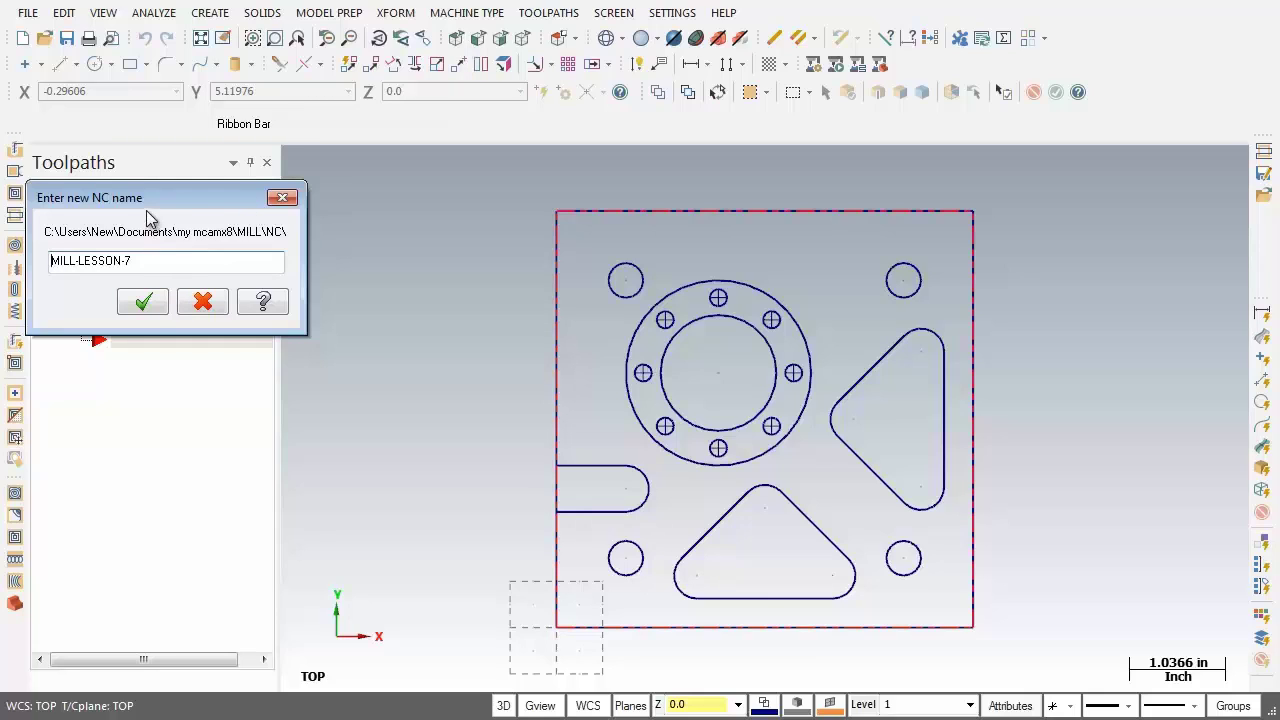
pyautogui.click(143, 303)
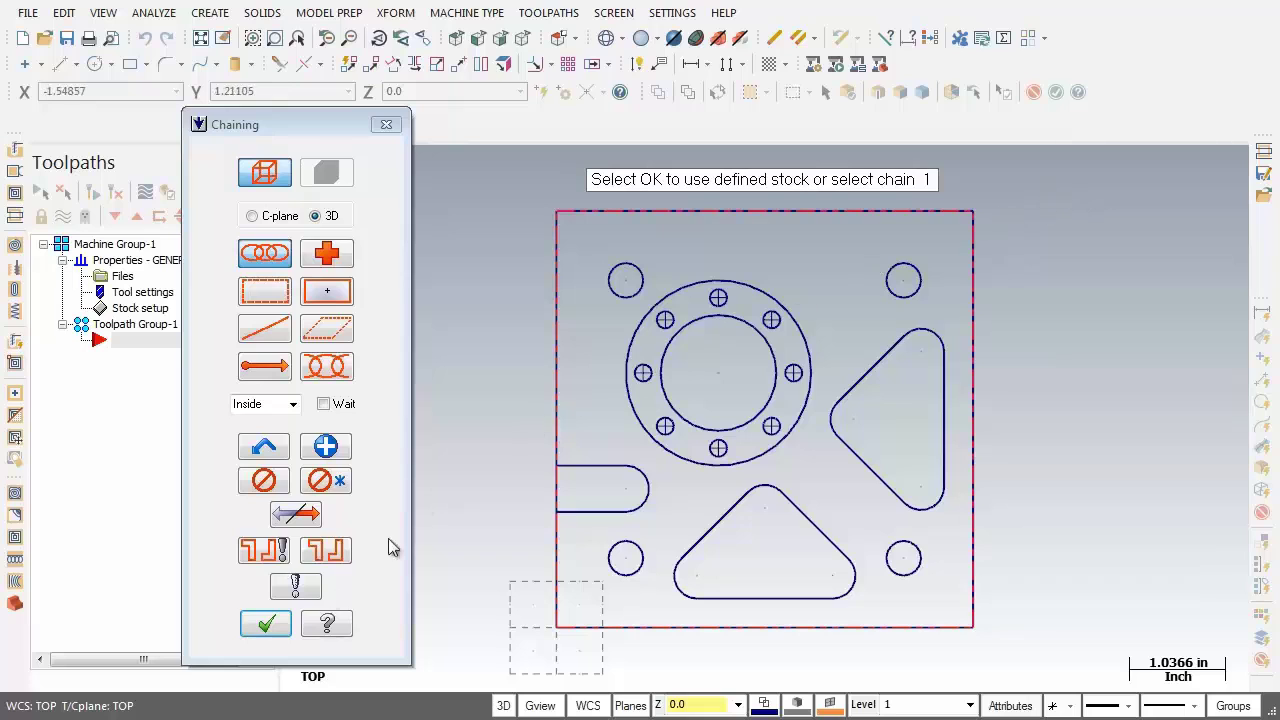
# Use the defined stock as the facing boundary and pick the 3" FACE MILL from the library
pyautogui.click(262, 634)
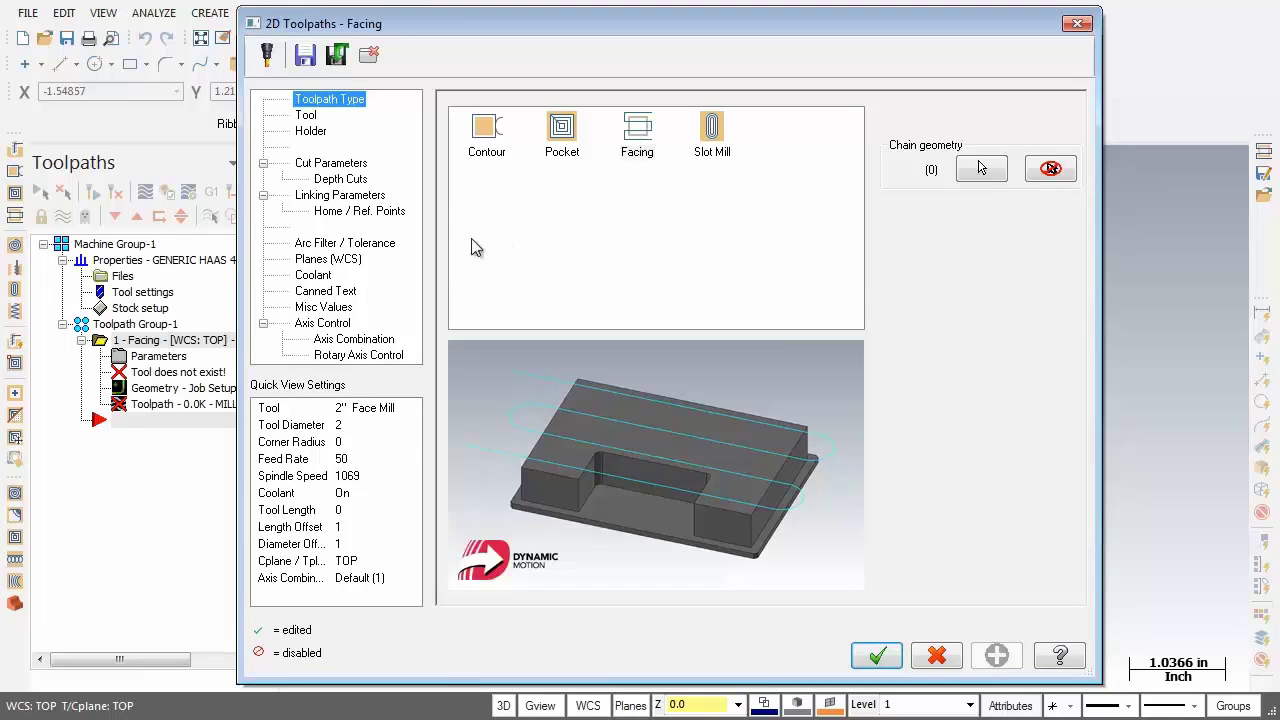
pyautogui.click(306, 116)
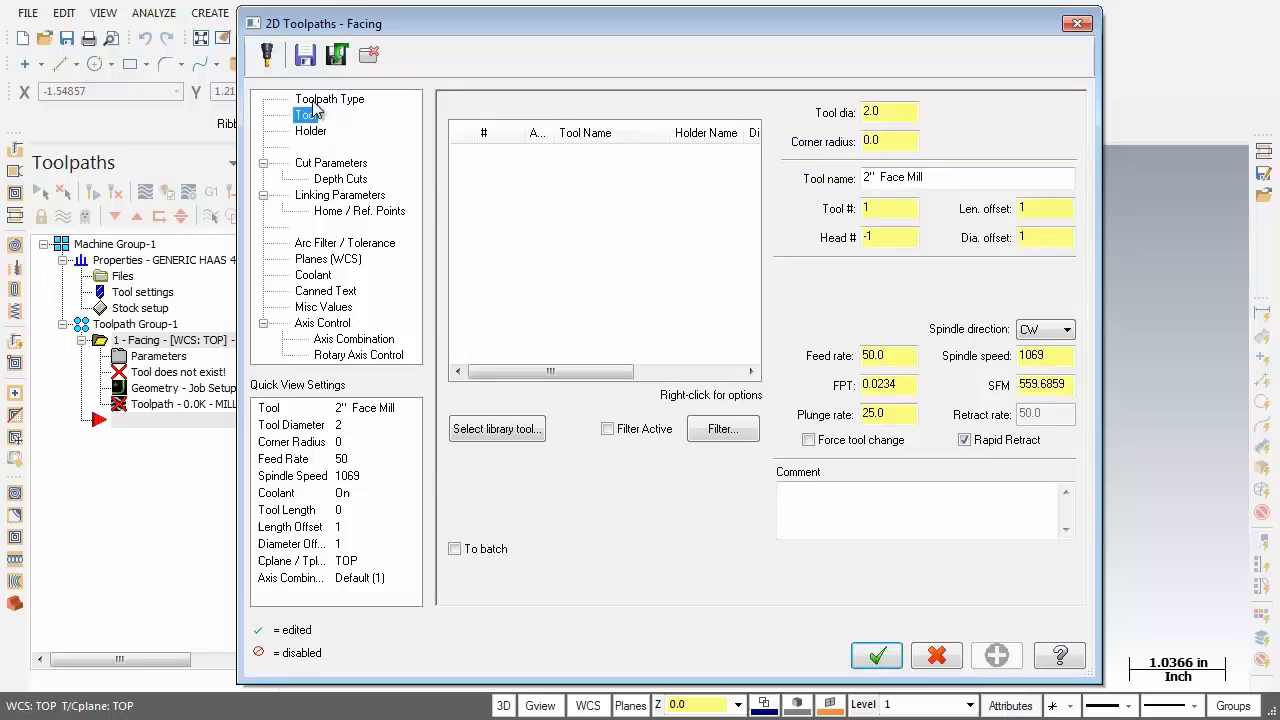
pyautogui.click(500, 432)
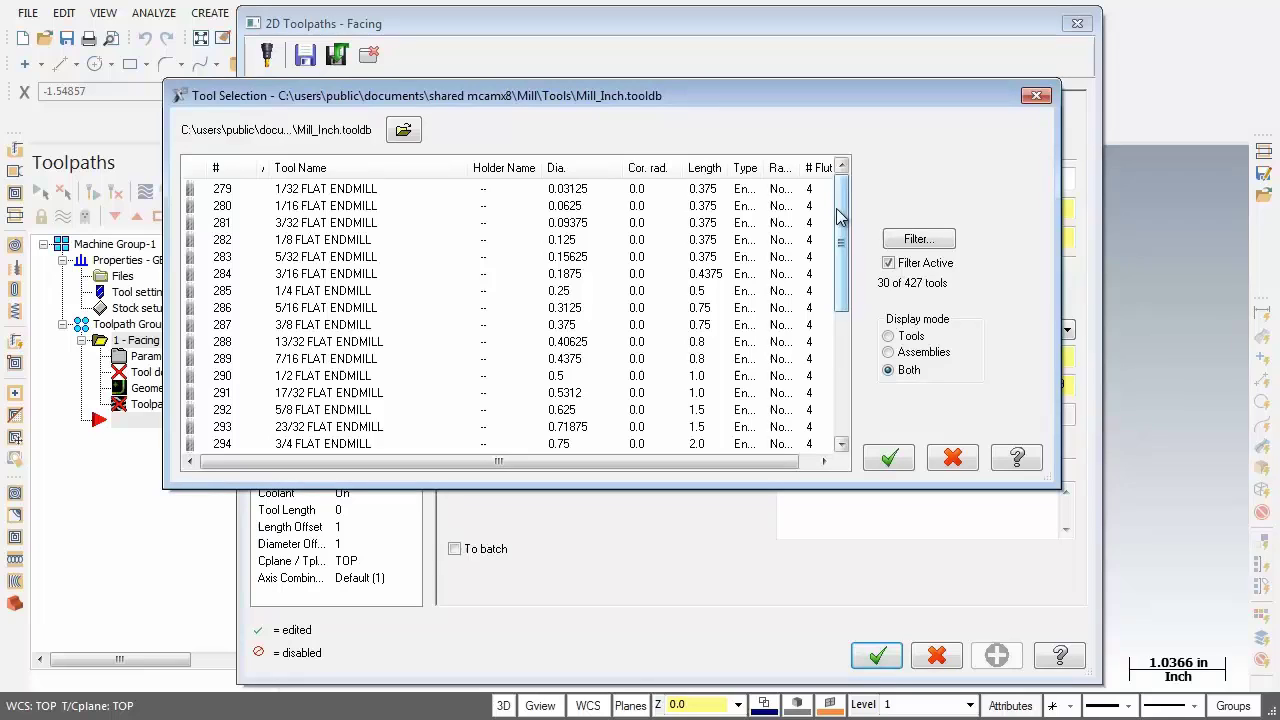
pyautogui.moveTo(840, 212); pyautogui.dragTo(843, 314)
pyautogui.click(308, 418)
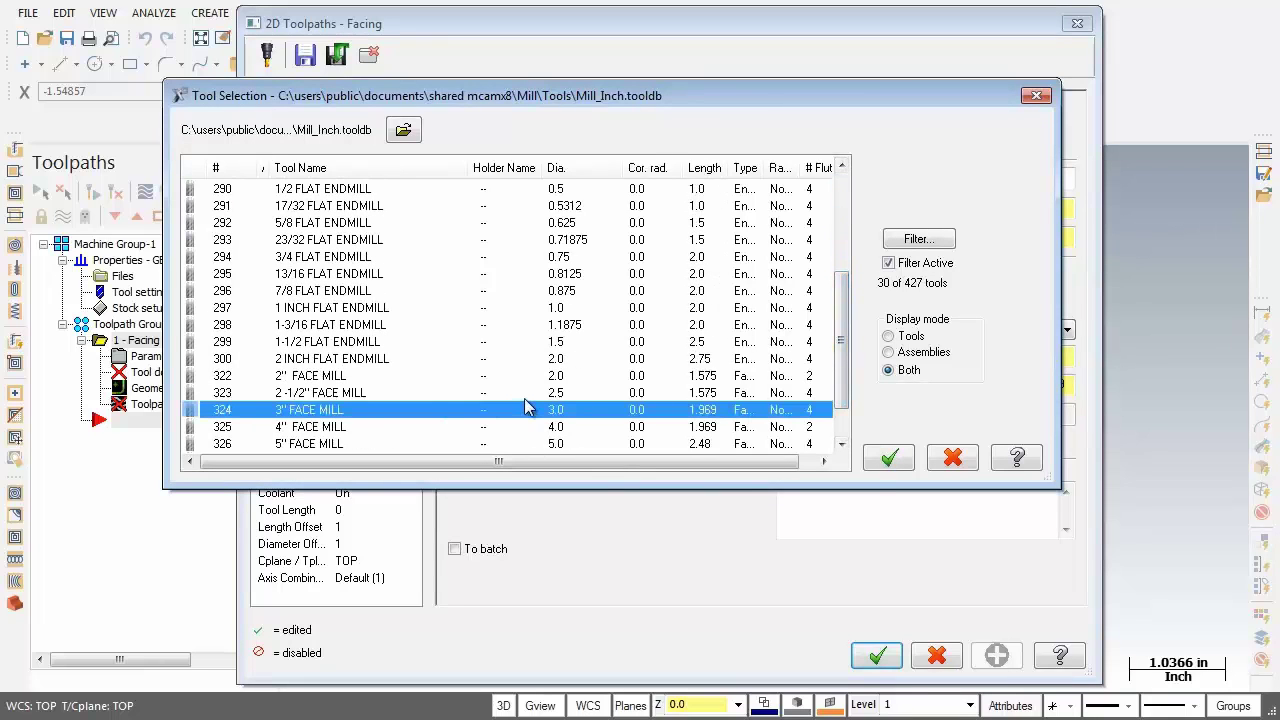
pyautogui.click(893, 462)
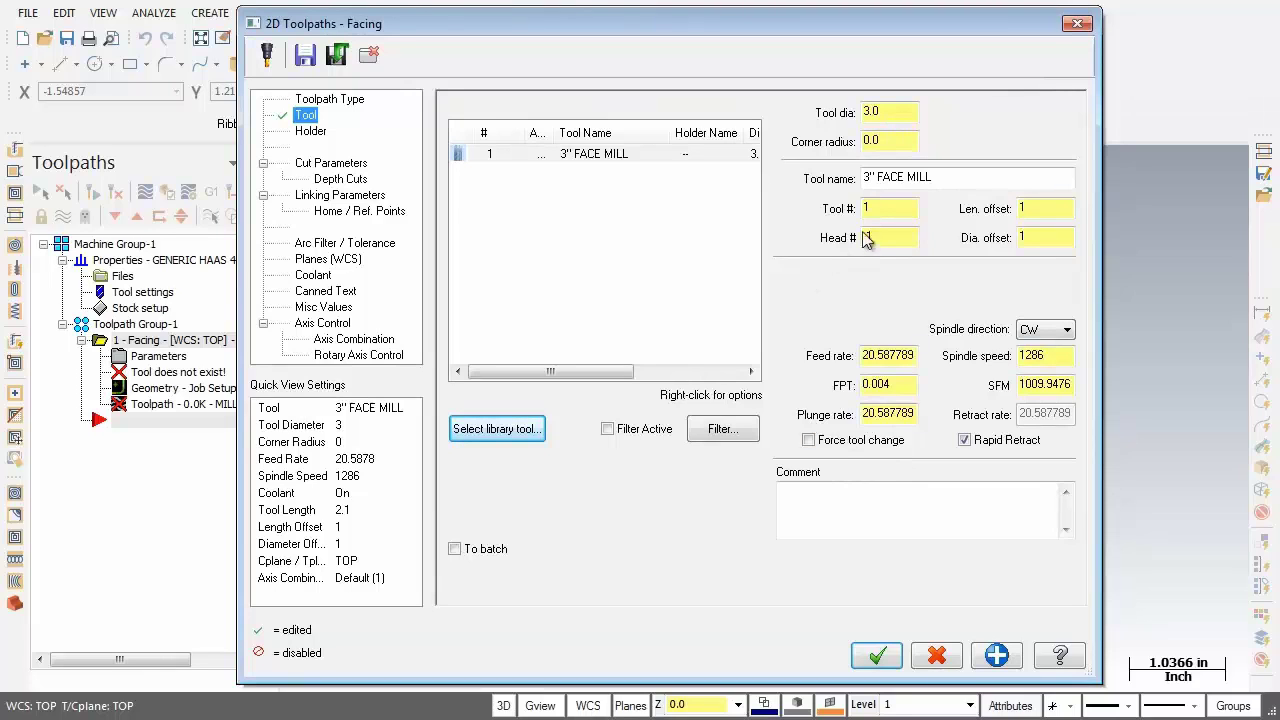
# Give the 3" face mill feed rate 20, spindle speed 1500 and plunge rate 20
pyautogui.moveTo(883, 211); pyautogui.dragTo(834, 212)
pyautogui.moveTo(1055, 208); pyautogui.dragTo(1018, 209)
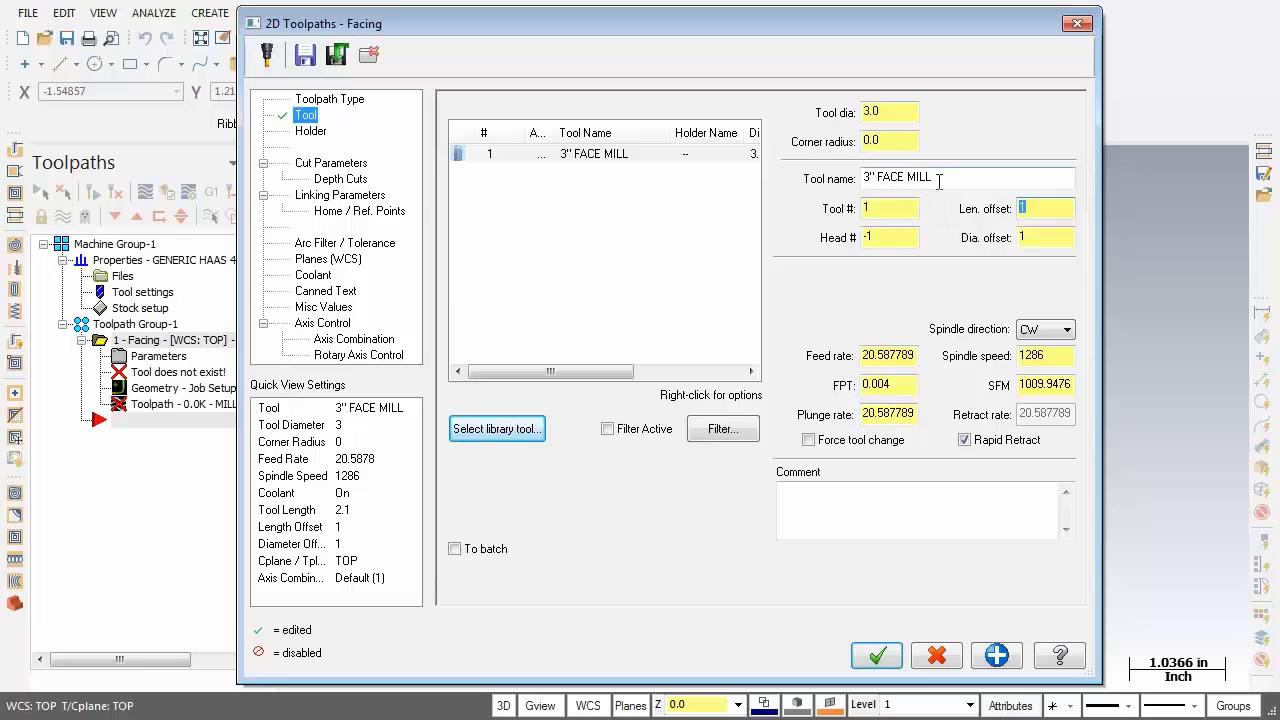
pyautogui.moveTo(939, 179); pyautogui.dragTo(866, 180)
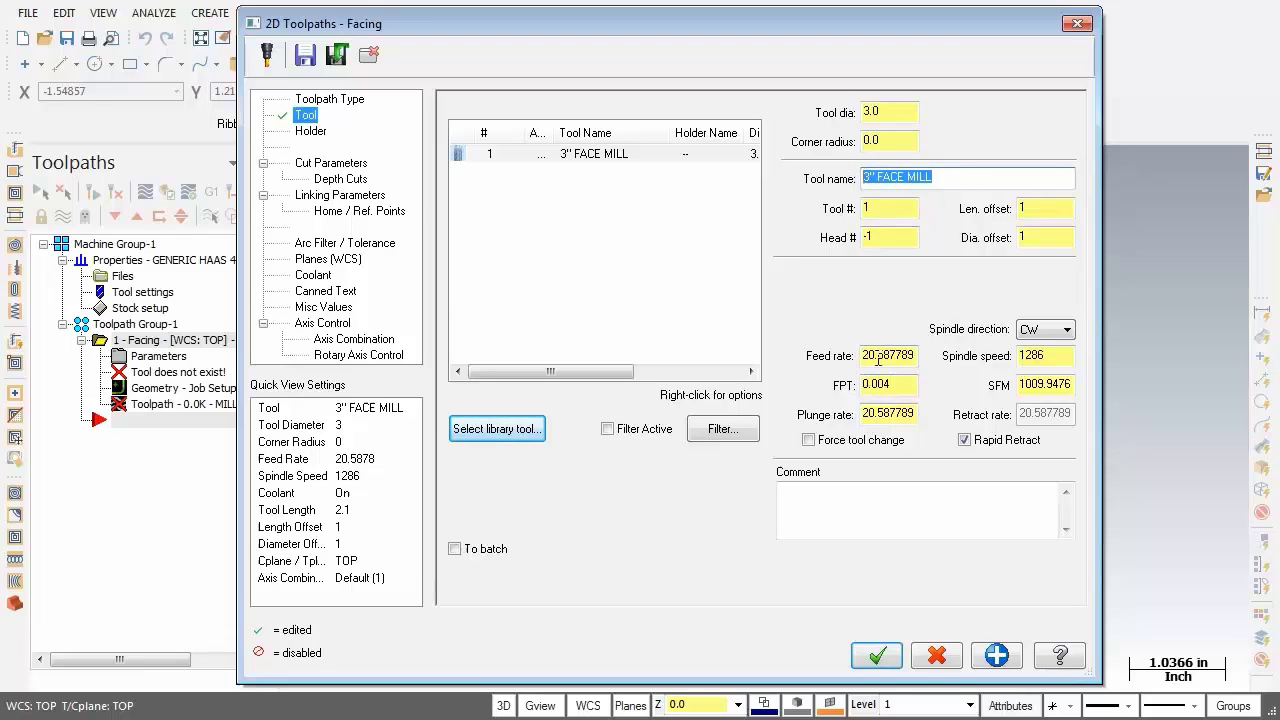
pyautogui.moveTo(866, 357); pyautogui.dragTo(928, 349)
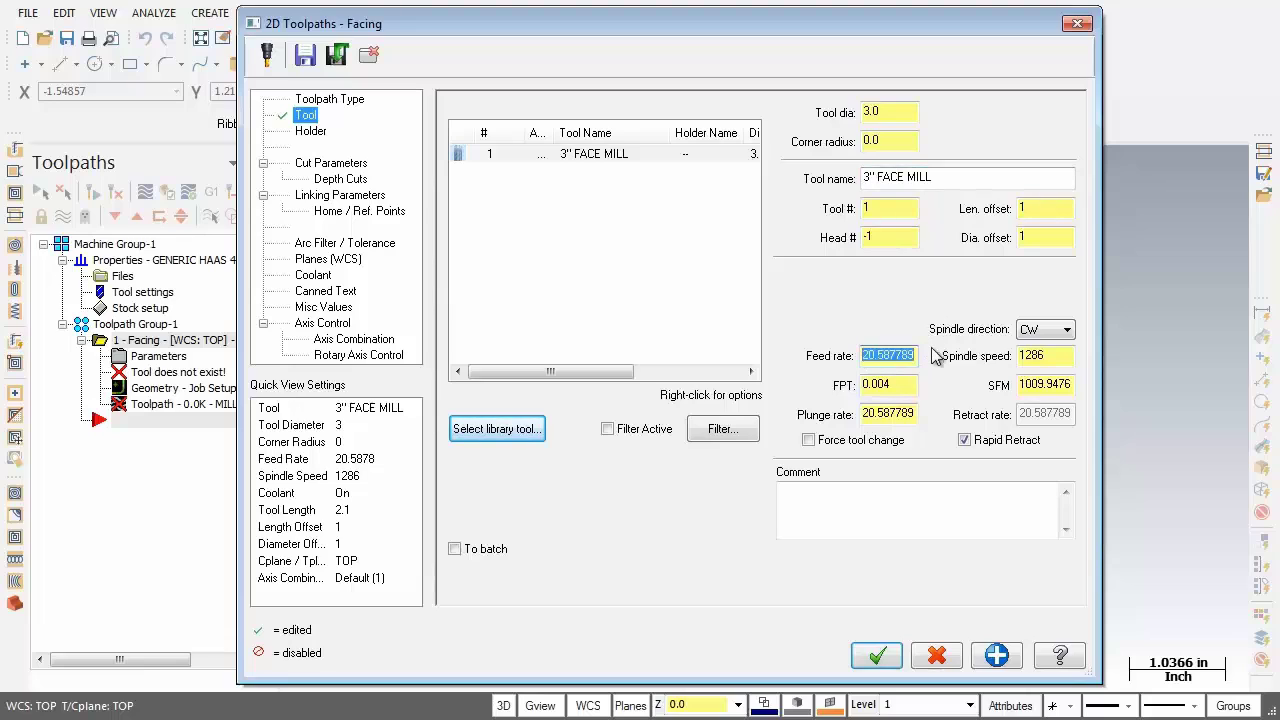
pyautogui.write('20')
pyautogui.press('Return')
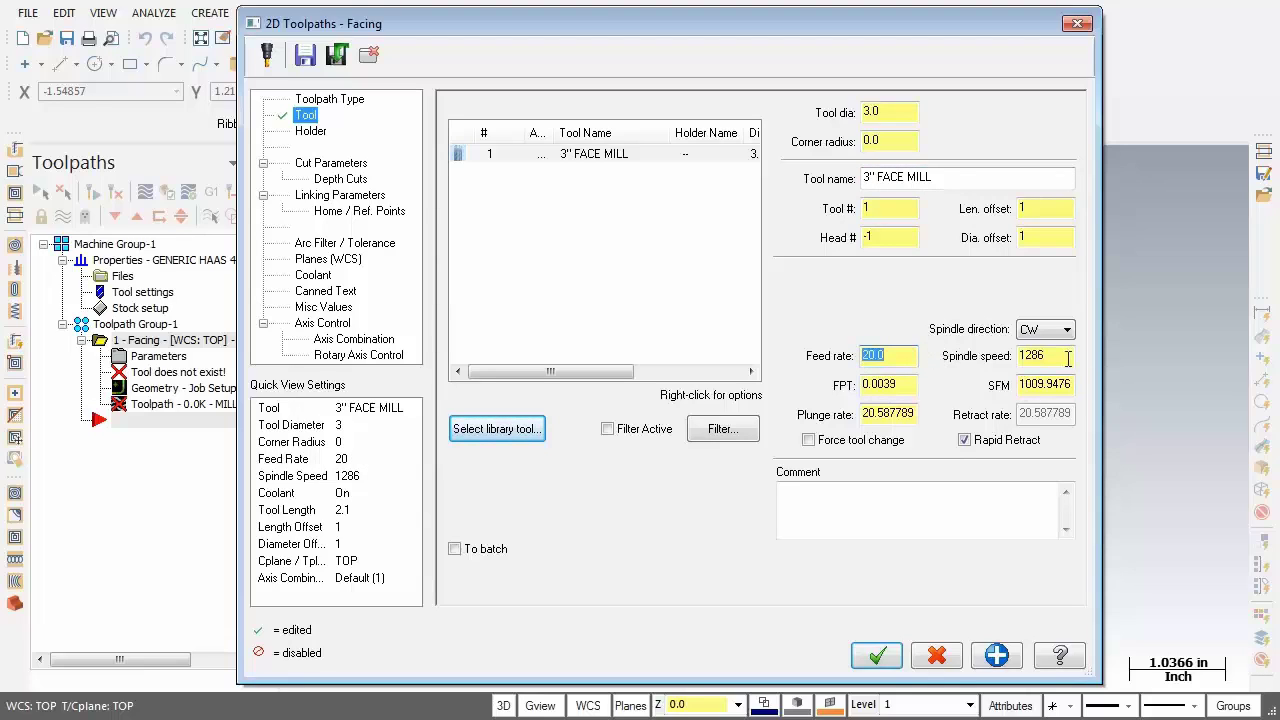
pyautogui.moveTo(1066, 357); pyautogui.dragTo(1018, 357)
pyautogui.write('1')
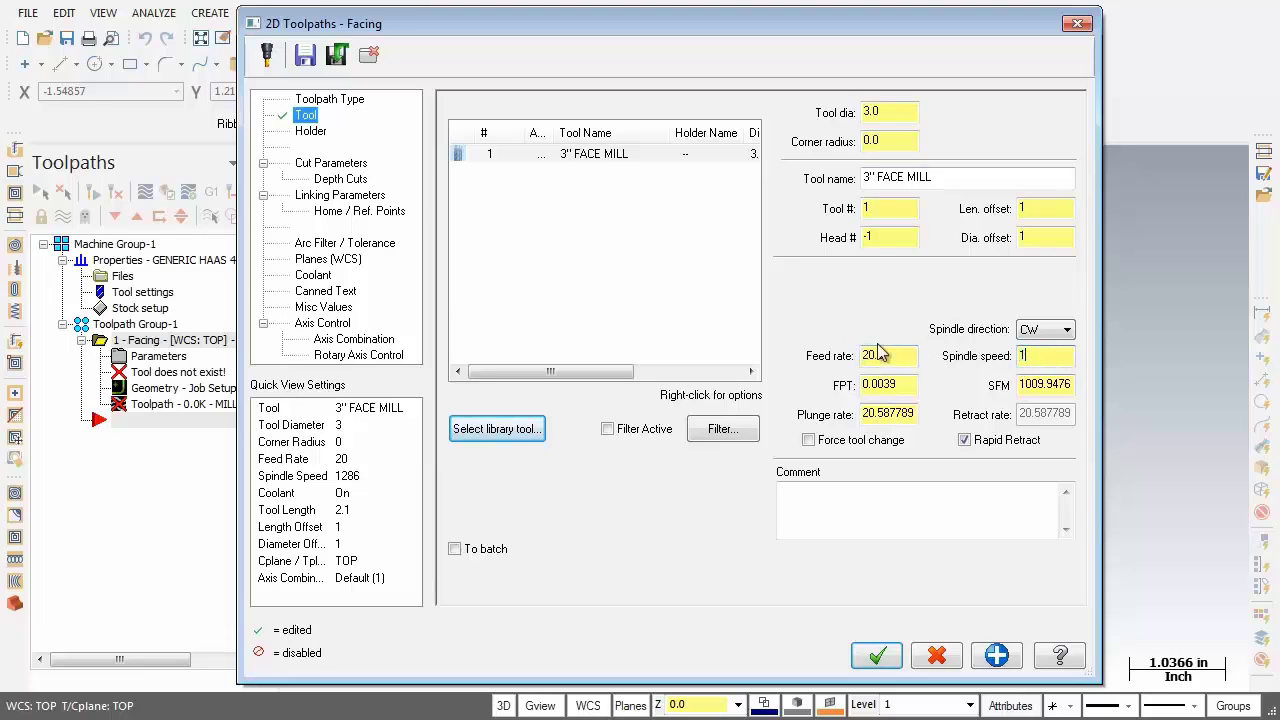
pyautogui.write('500')
pyautogui.click(880, 414)
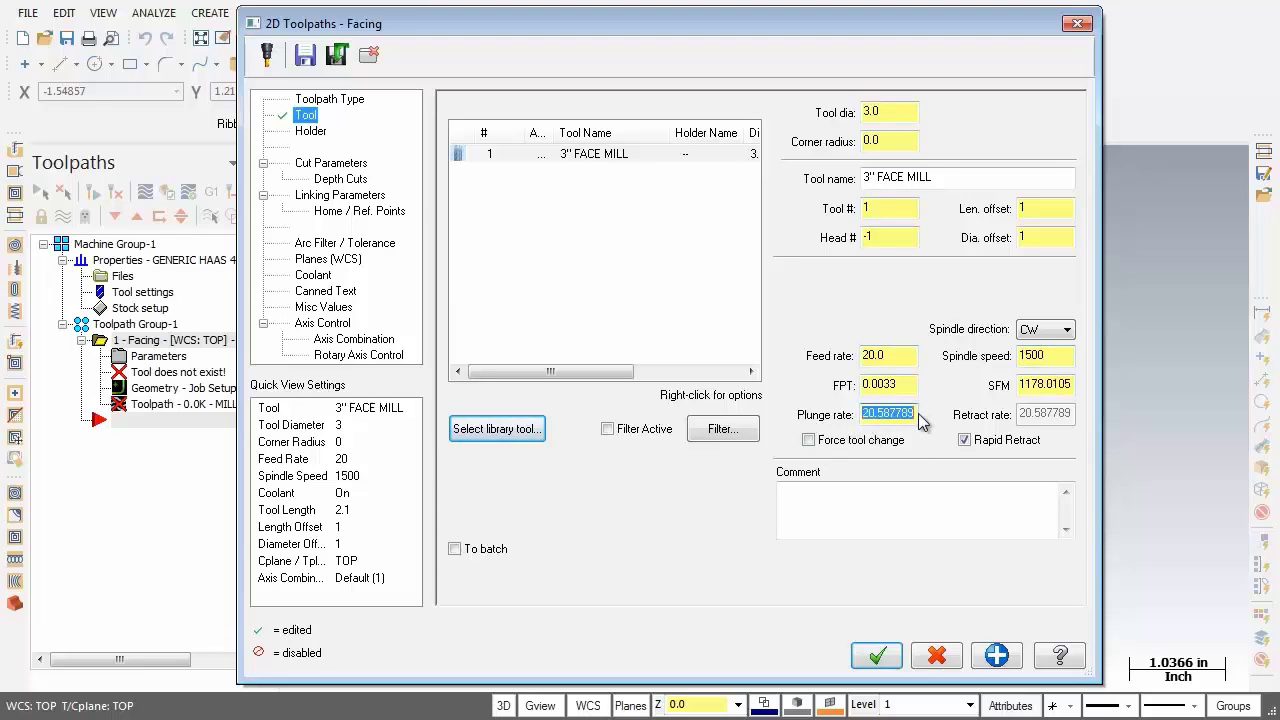
pyautogui.write('20')
pyautogui.press('Return')
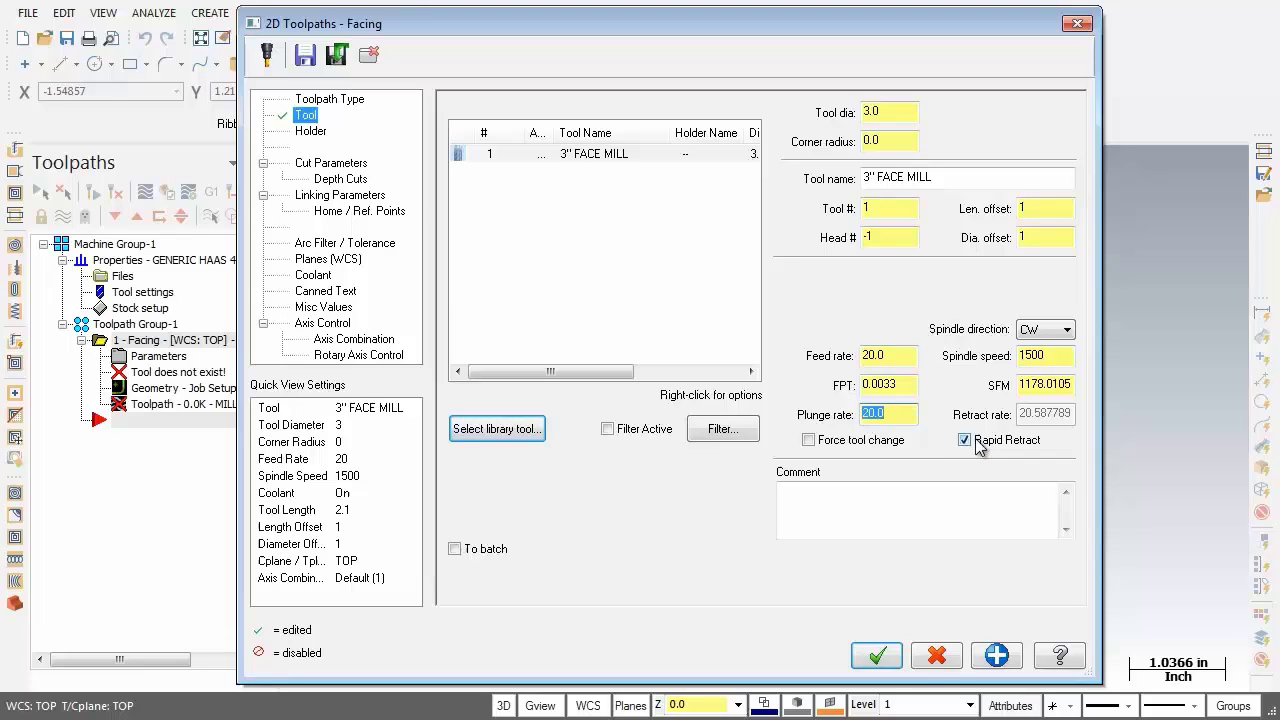
pyautogui.click(907, 360)
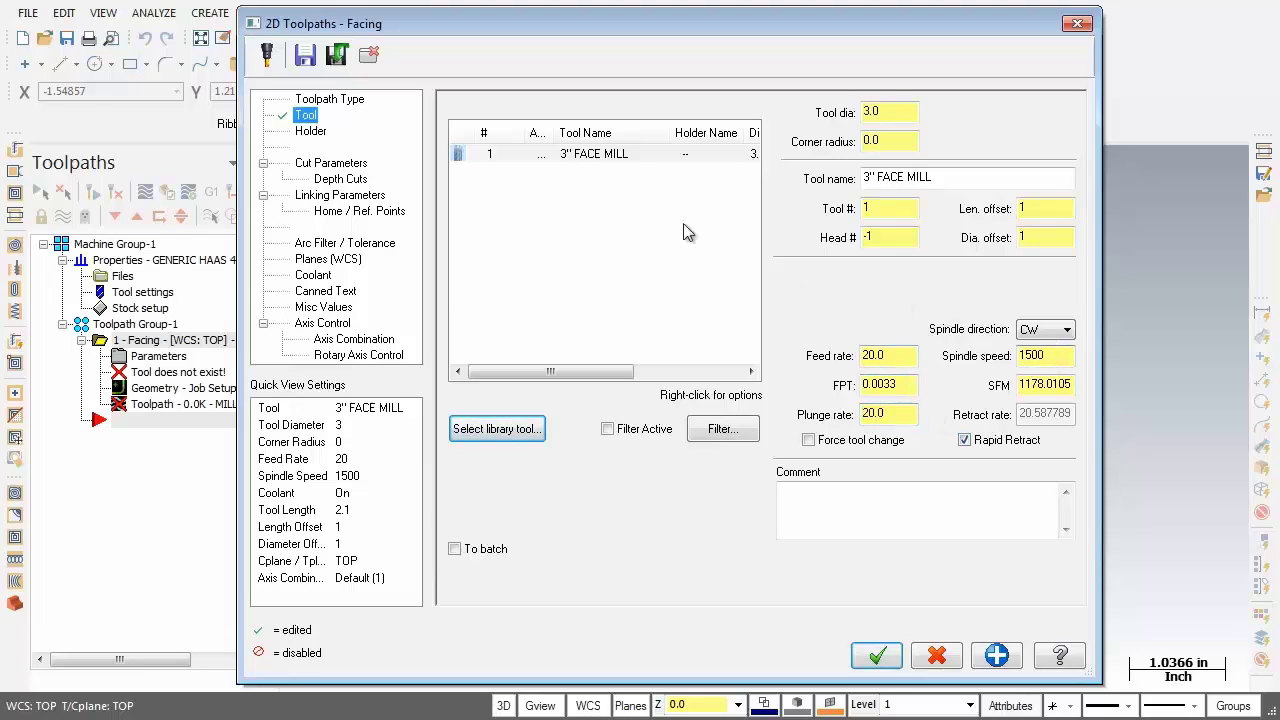
# Set the facing style to Zigzag, 0 stock on floors, and Linear moves between cuts
pyautogui.click(325, 164)
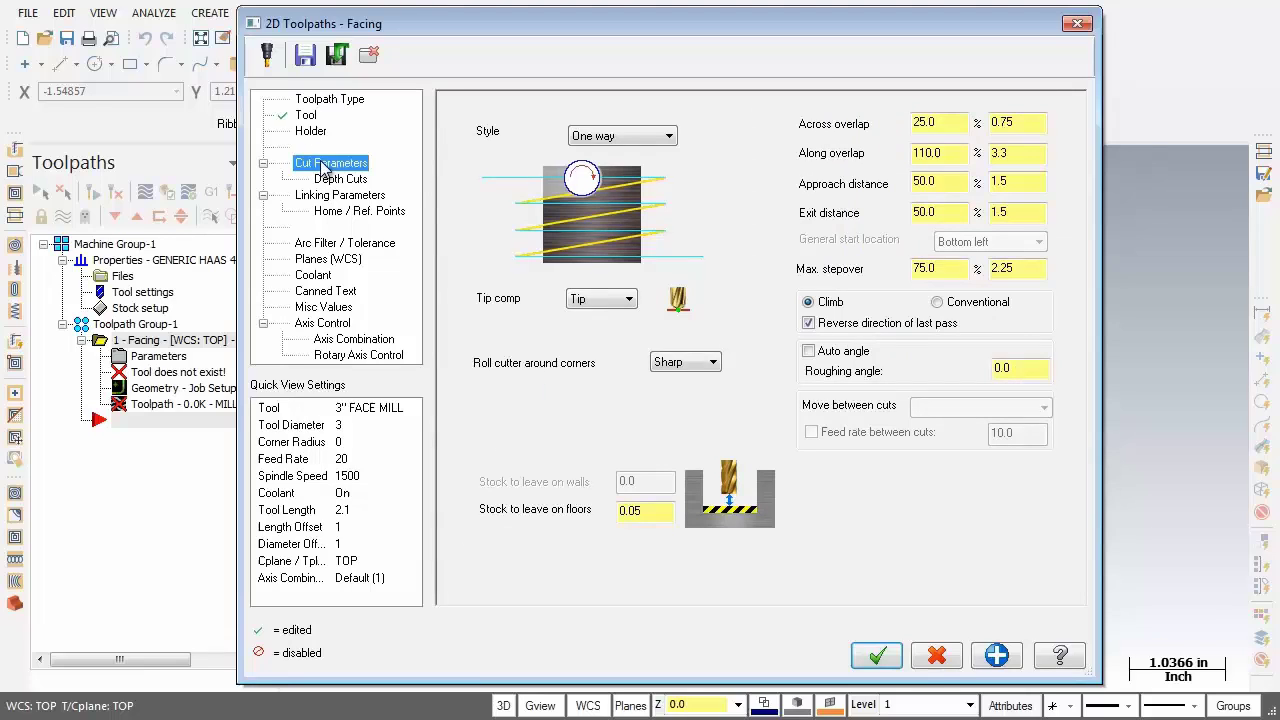
pyautogui.click(670, 137)
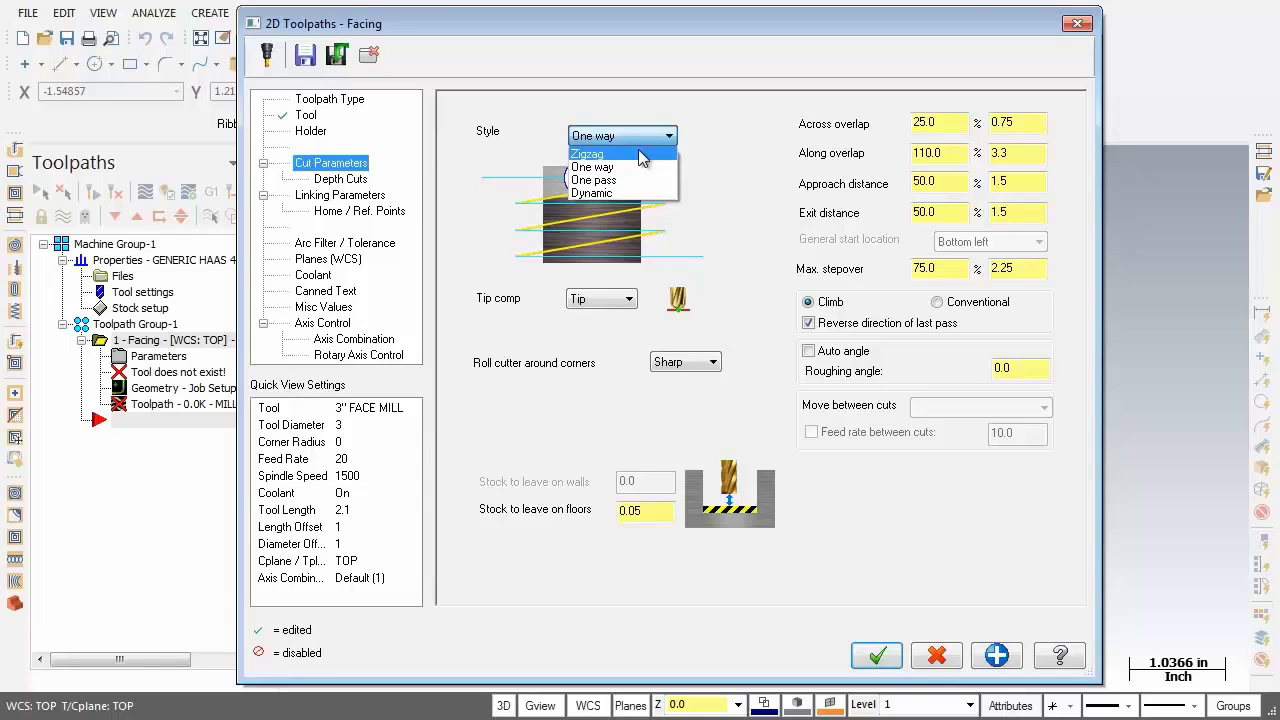
pyautogui.click(641, 156)
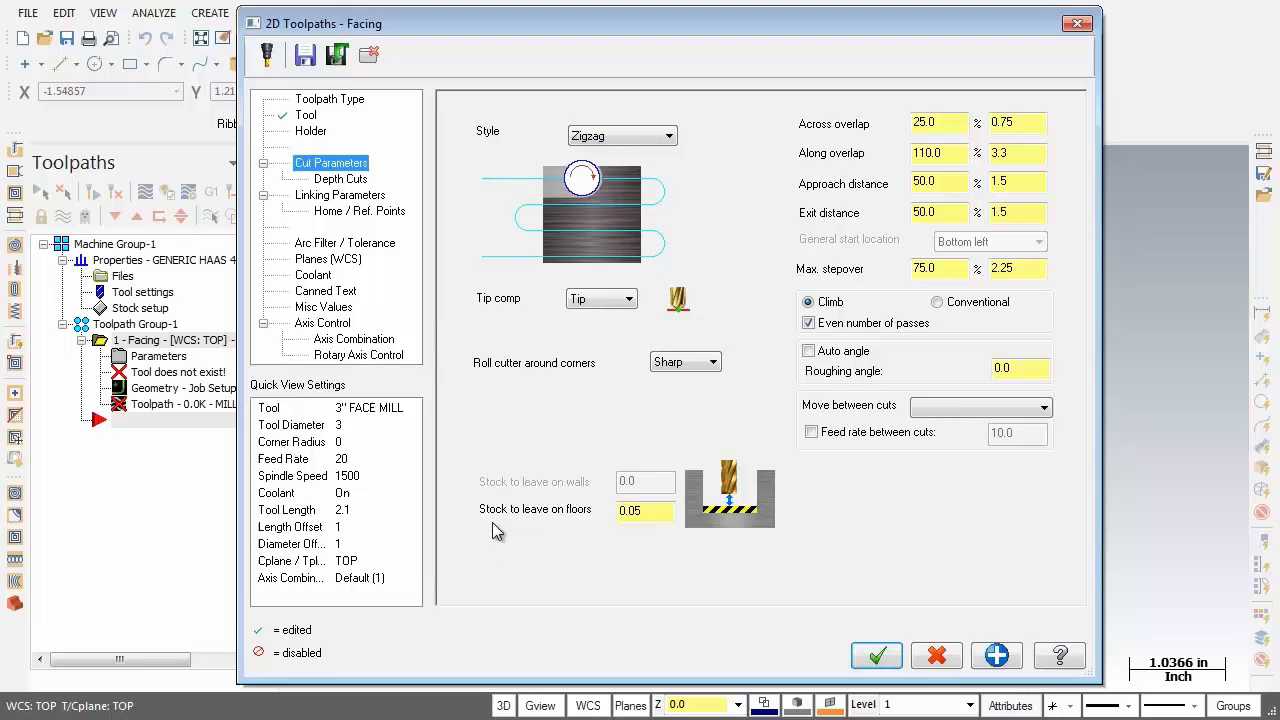
pyautogui.moveTo(648, 512); pyautogui.dragTo(515, 495)
pyautogui.write('0')
pyautogui.press('Return')
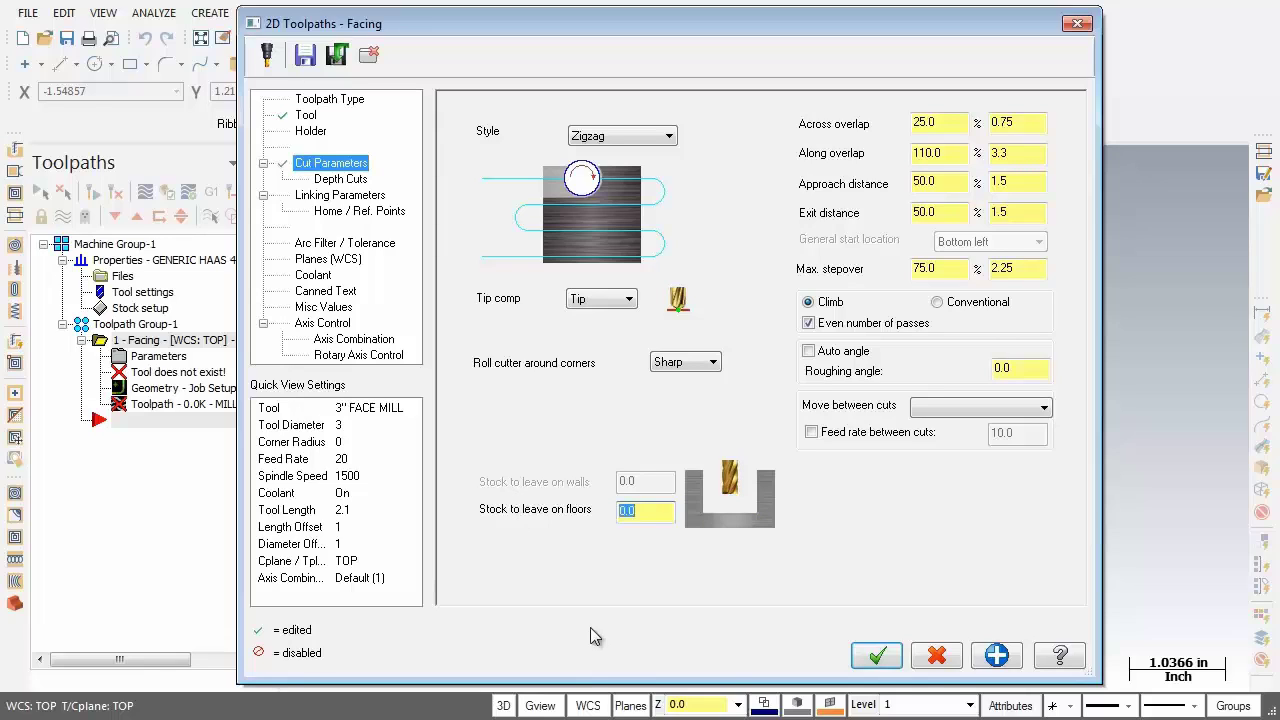
pyautogui.click(1031, 412)
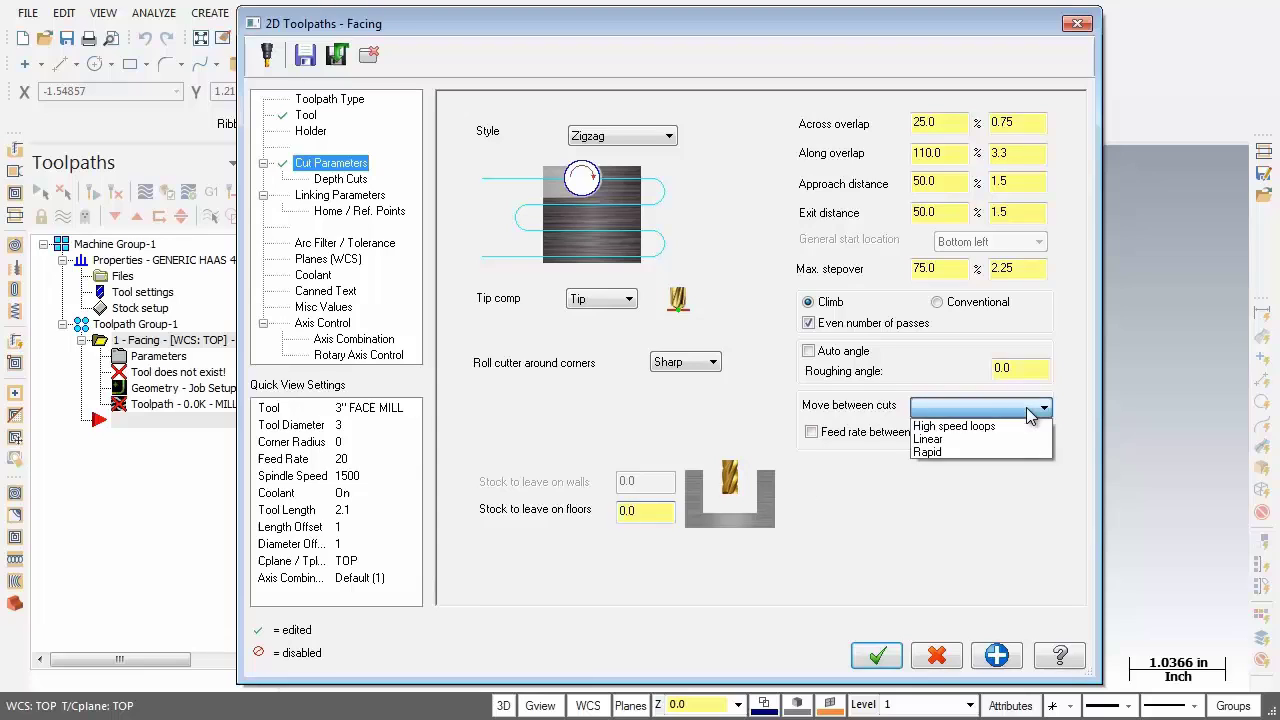
pyautogui.click(968, 439)
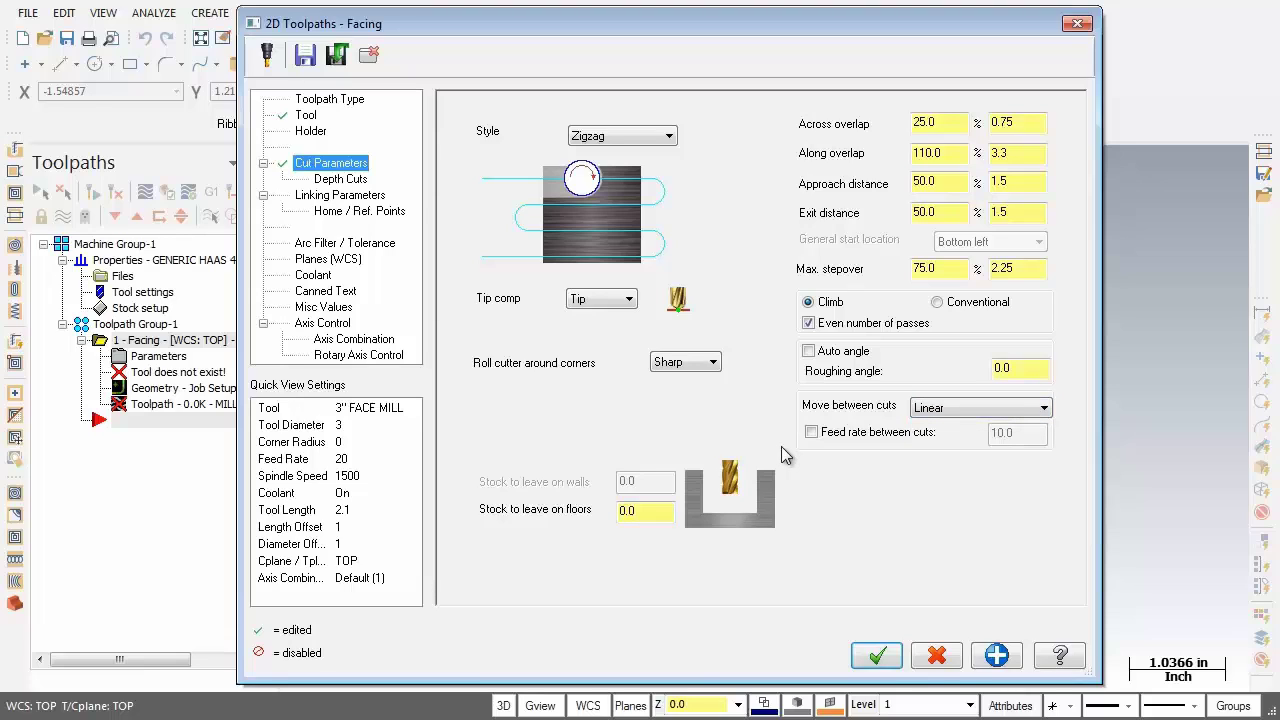
# Enable a 2.0 clearance height used only at operation start and end
pyautogui.click(341, 197)
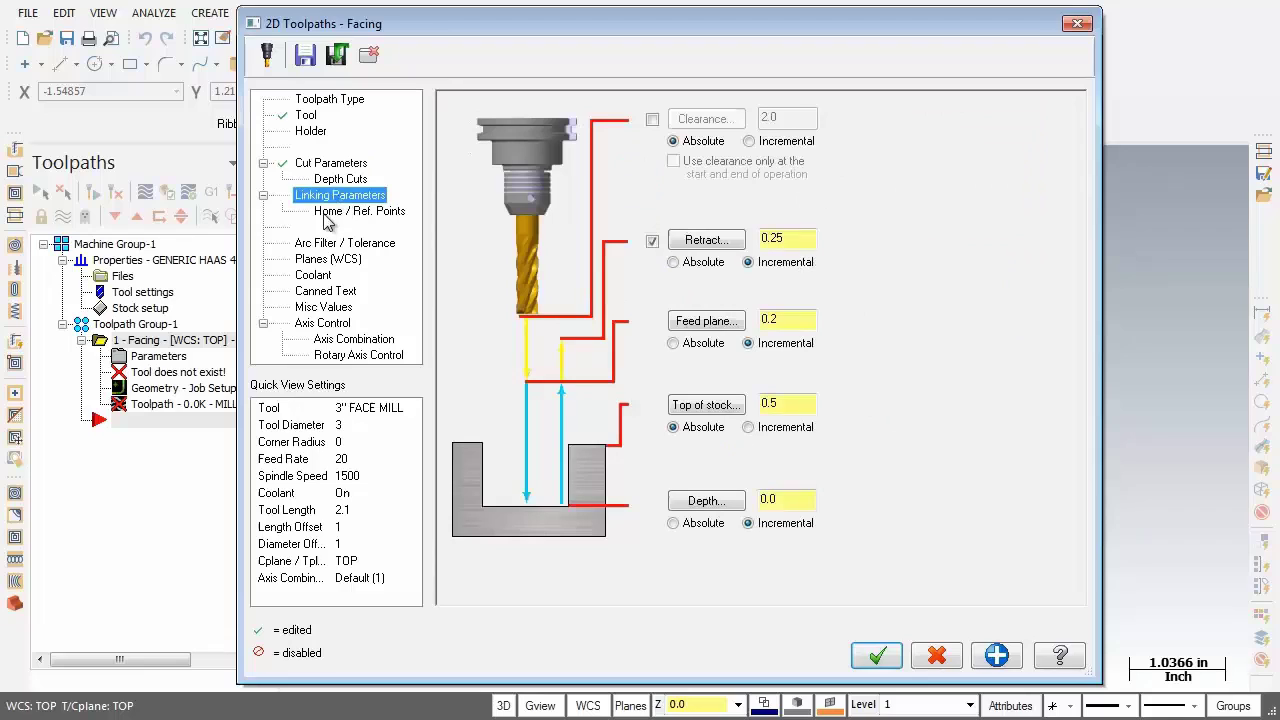
pyautogui.click(652, 119)
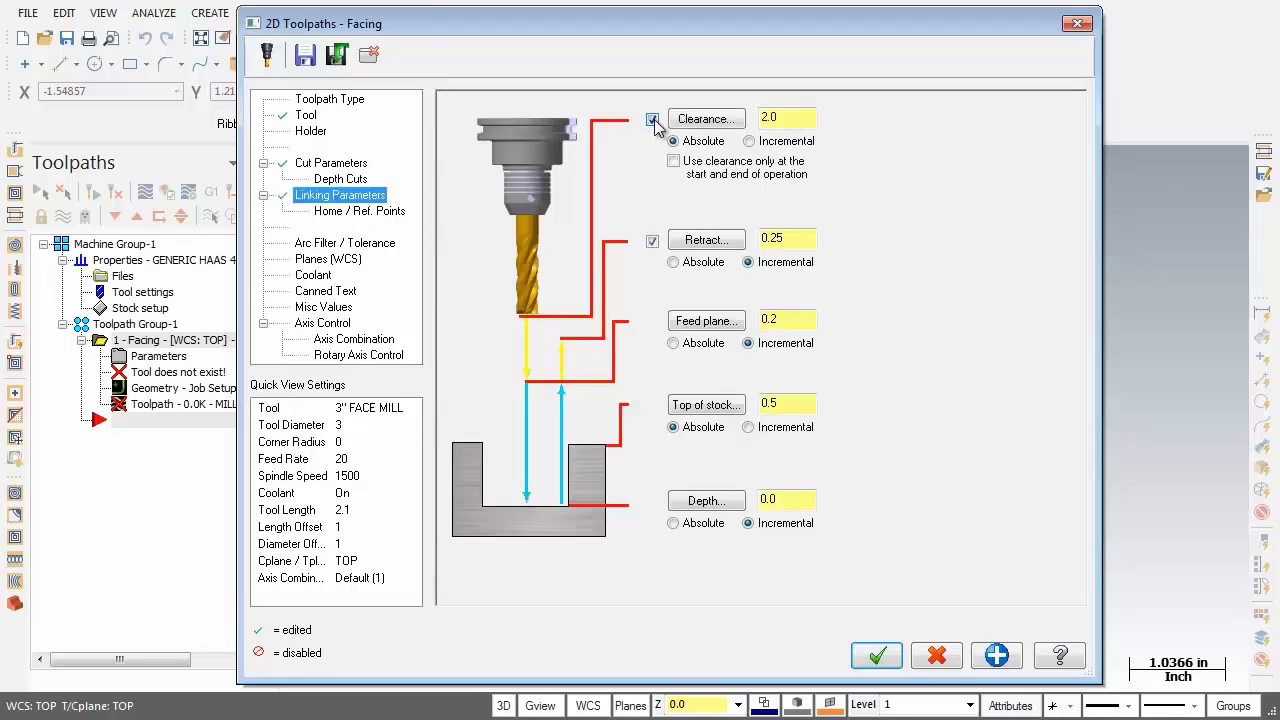
pyautogui.click(675, 164)
pyautogui.doubleClick(775, 117)
pyautogui.click(810, 121)
# Set retract to 0.6 and an absolute feed plane of 0.6
pyautogui.click(700, 240)
pyautogui.write('.6')
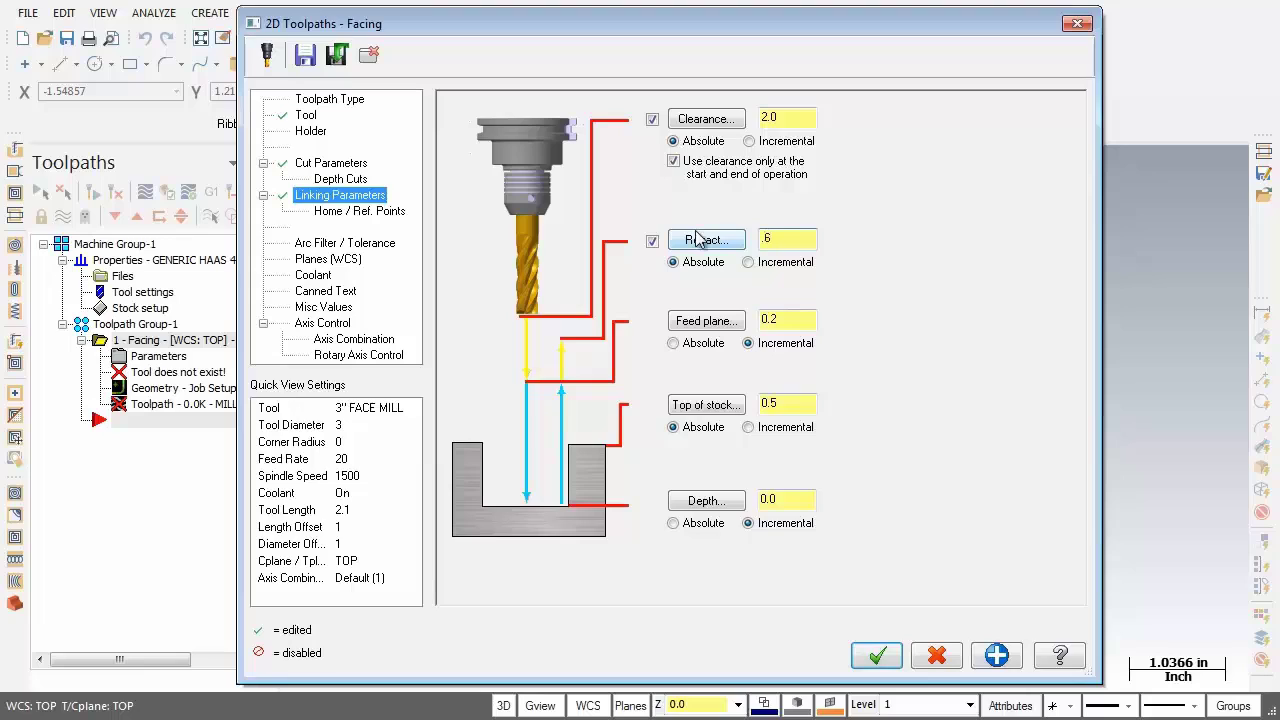
pyautogui.press('Return')
pyautogui.click(674, 343)
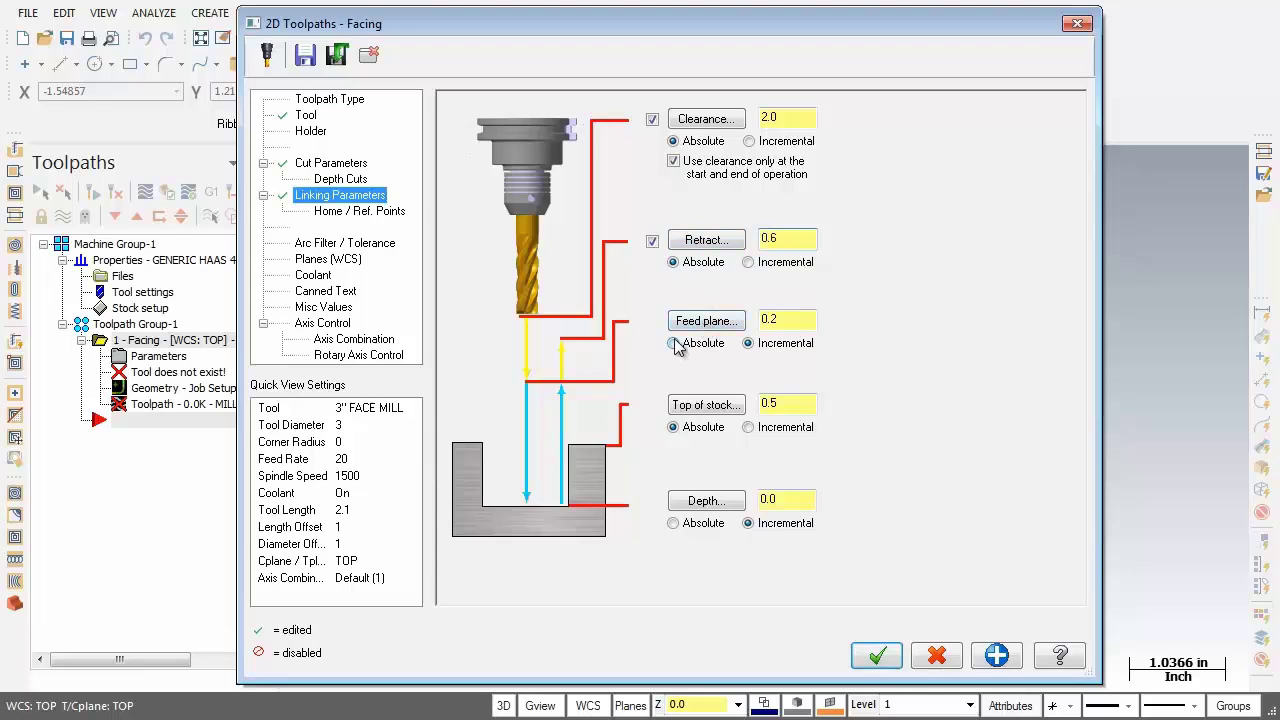
pyautogui.doubleClick(770, 319)
pyautogui.write('0.6')
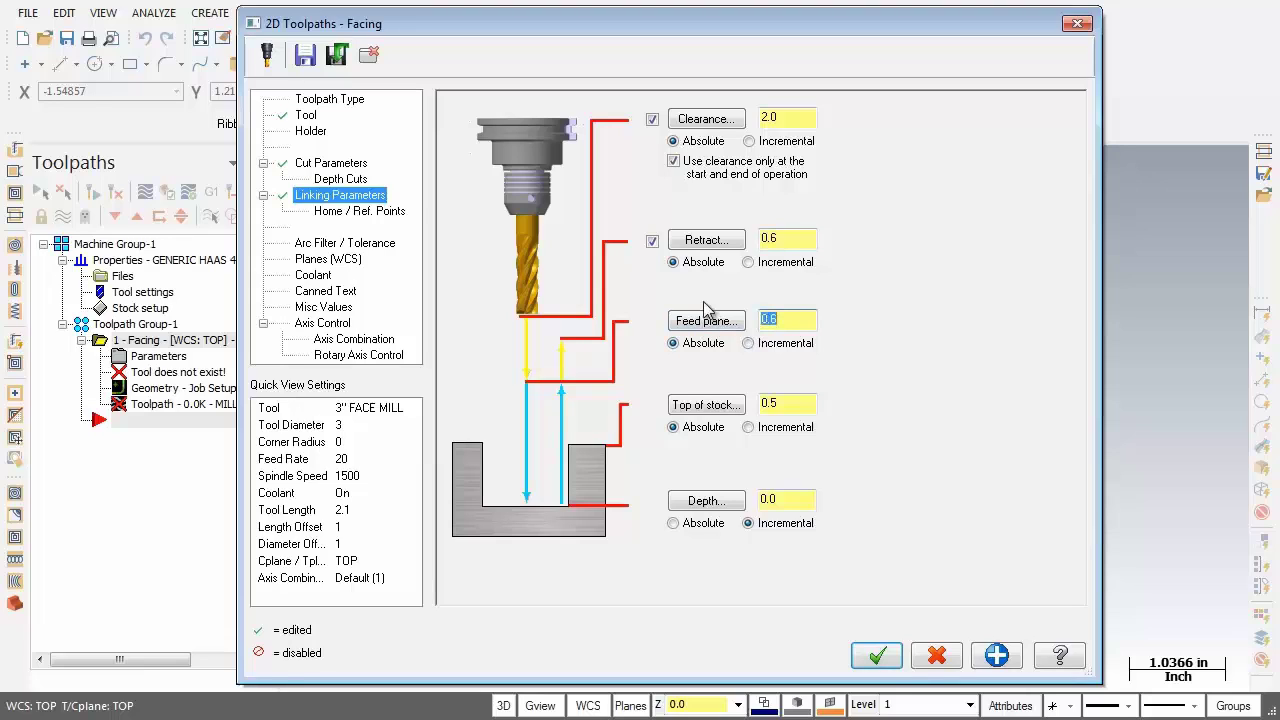
# Set an absolute cutting depth of 0.45
pyautogui.doubleClick(792, 405)
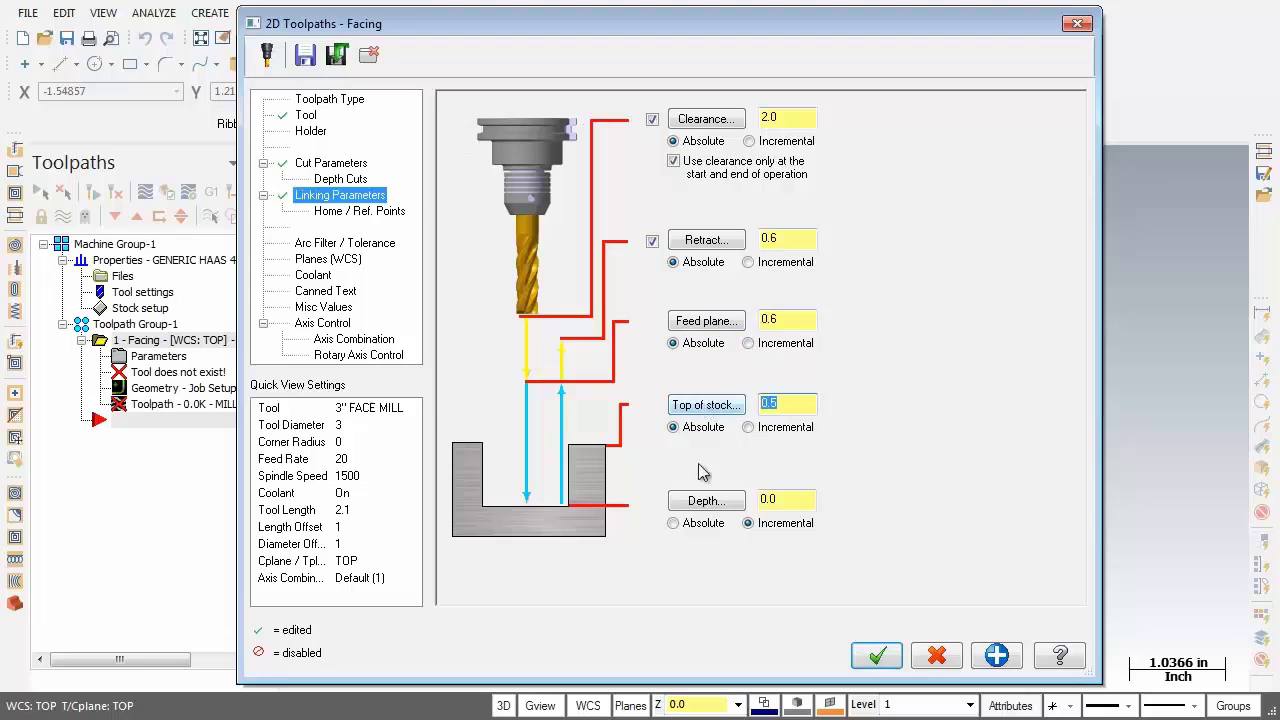
pyautogui.click(700, 523)
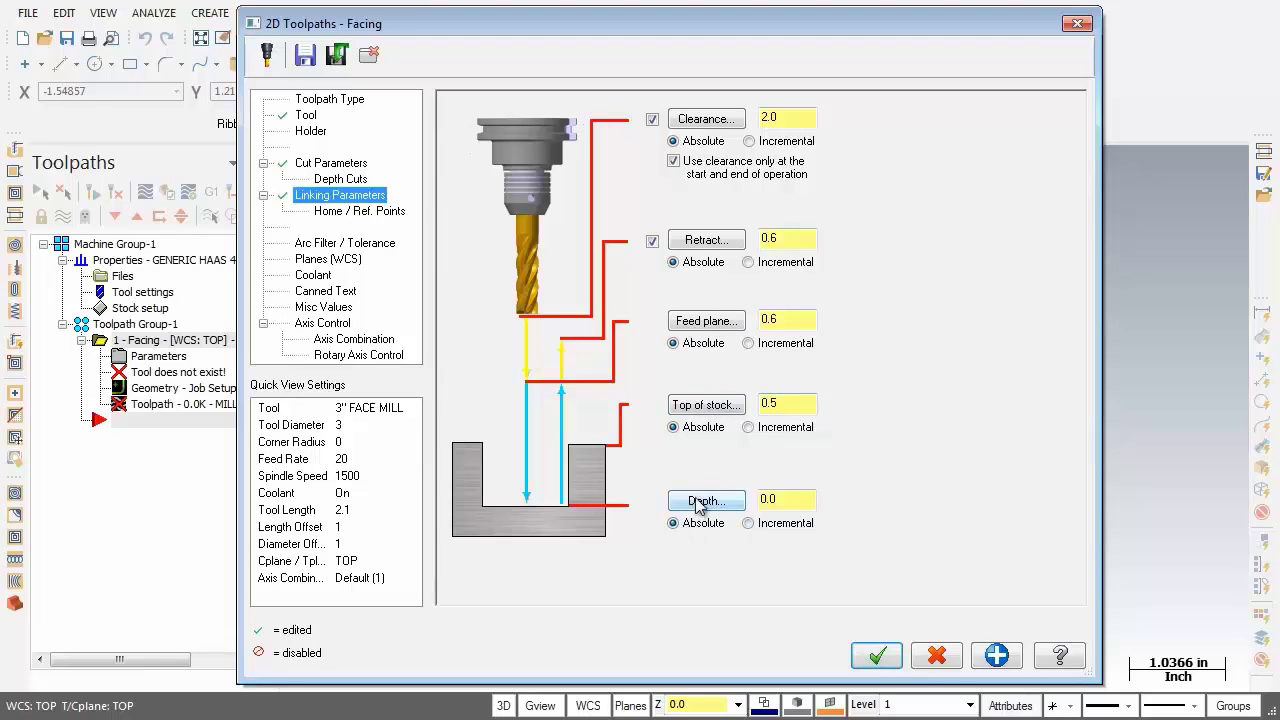
pyautogui.doubleClick(770, 499)
pyautogui.write('0.45')
pyautogui.press('Return')
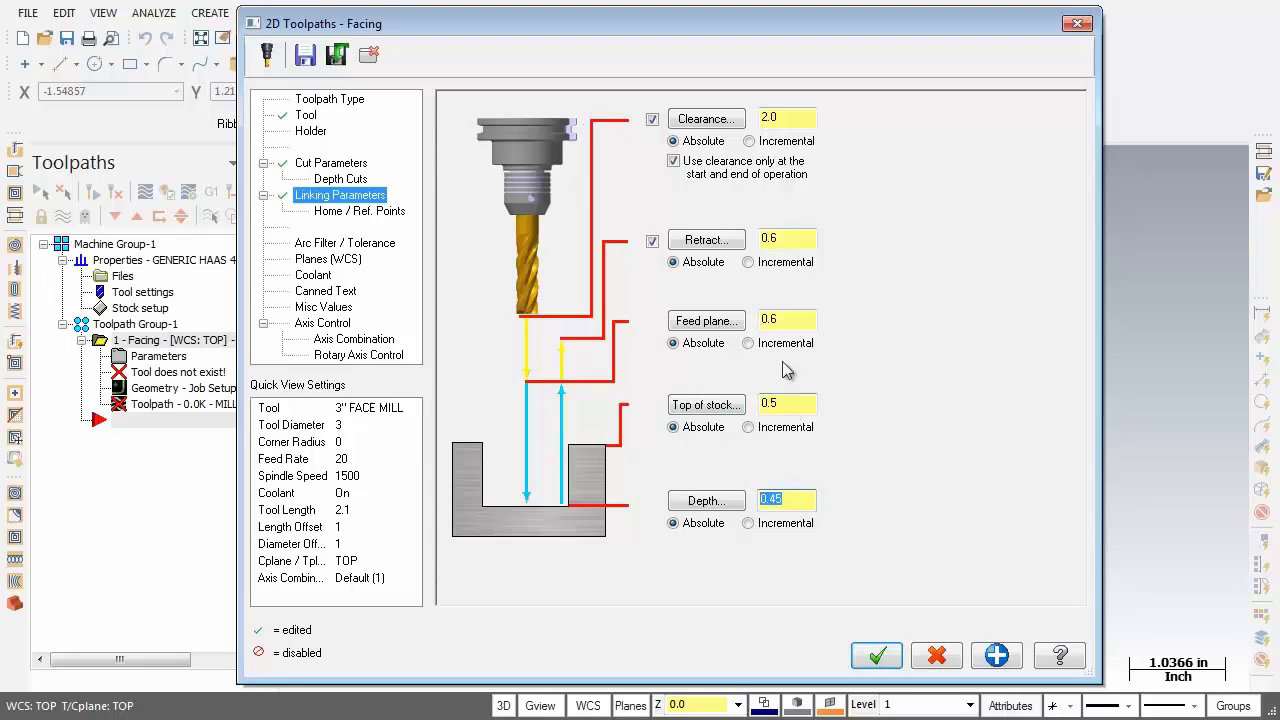
# Recheck the feed plane and top of stock values, then generate the facing toolpath
pyautogui.click(785, 322)
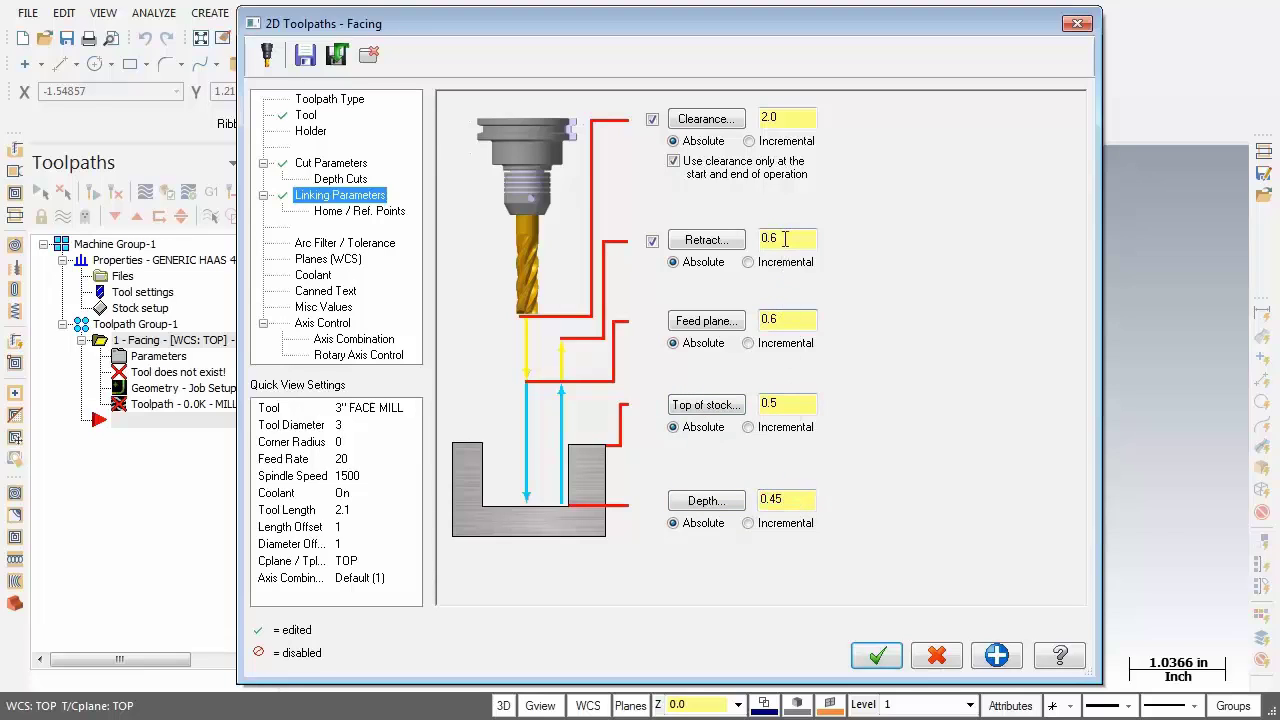
pyautogui.click(795, 406)
pyautogui.moveTo(795, 406); pyautogui.dragTo(762, 410)
pyautogui.click(877, 657)
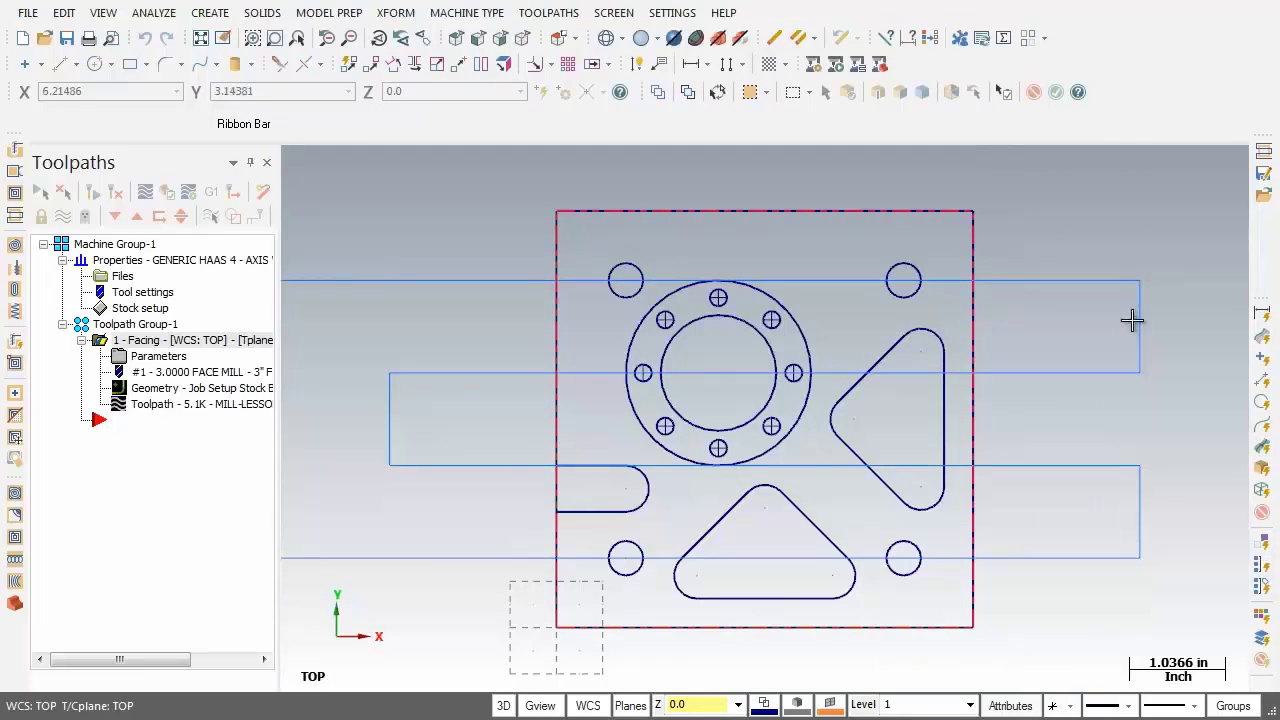